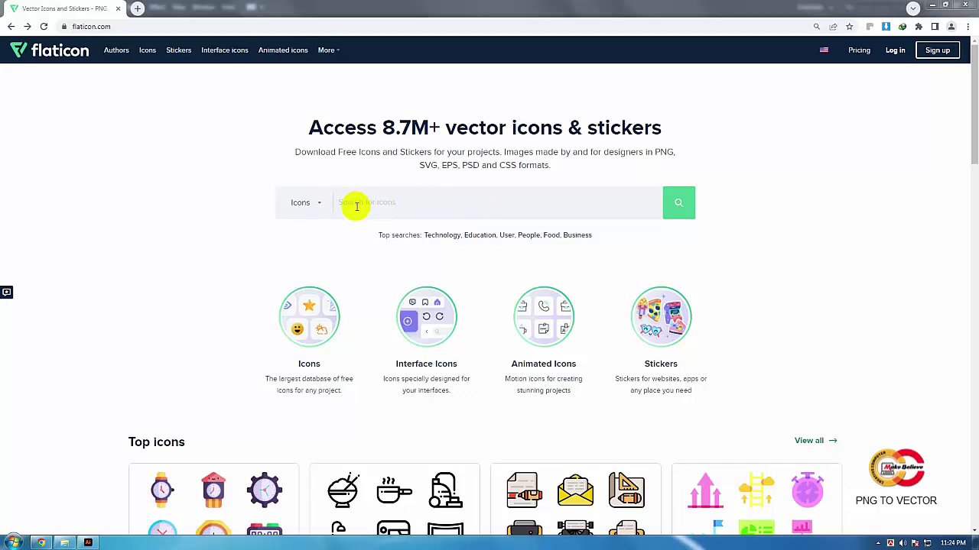
Search Flaticon's icons for "telephone icon".
click(371, 202)
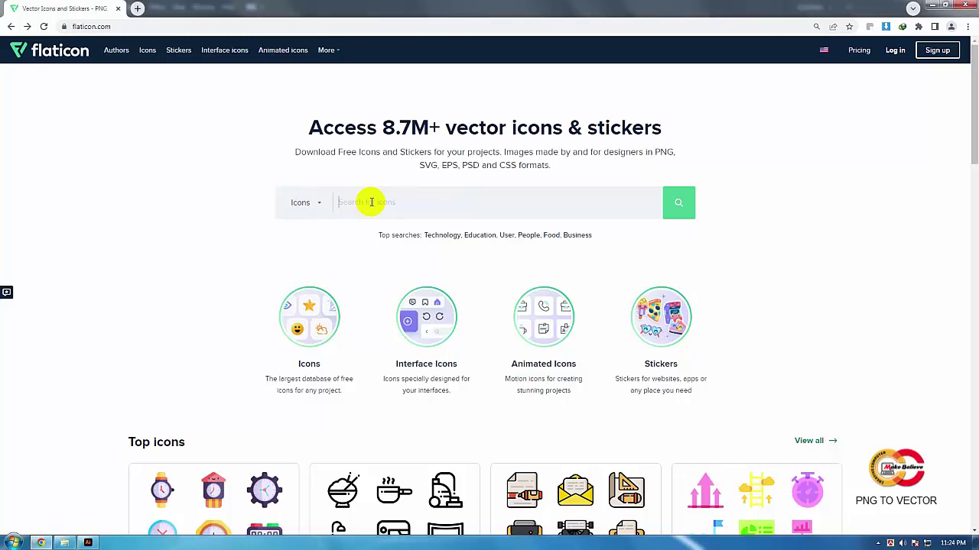
text(telephone)
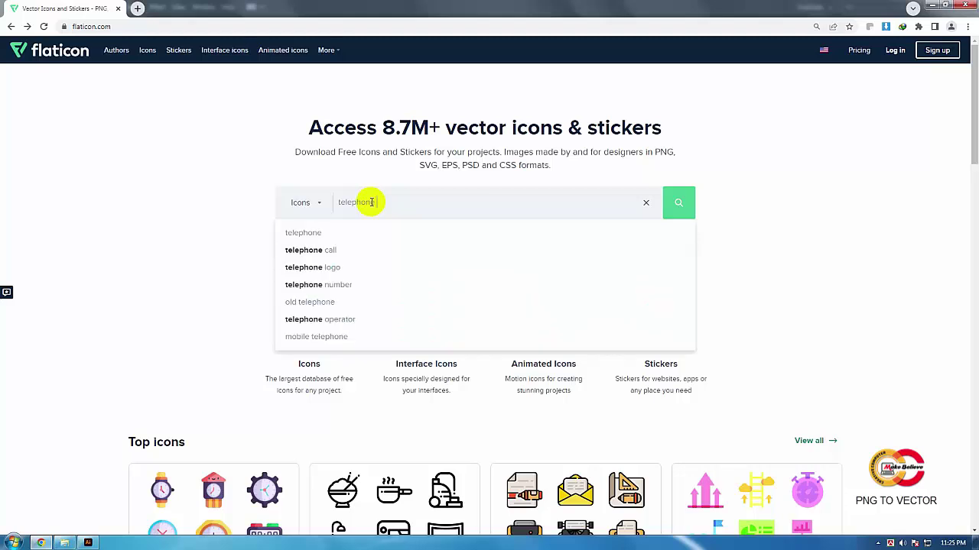
text( icon)
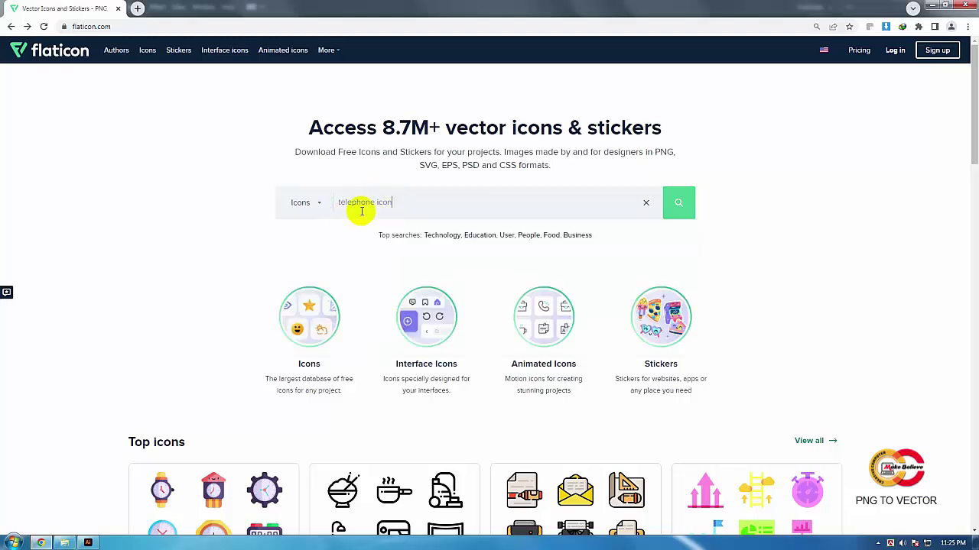
click(678, 206)
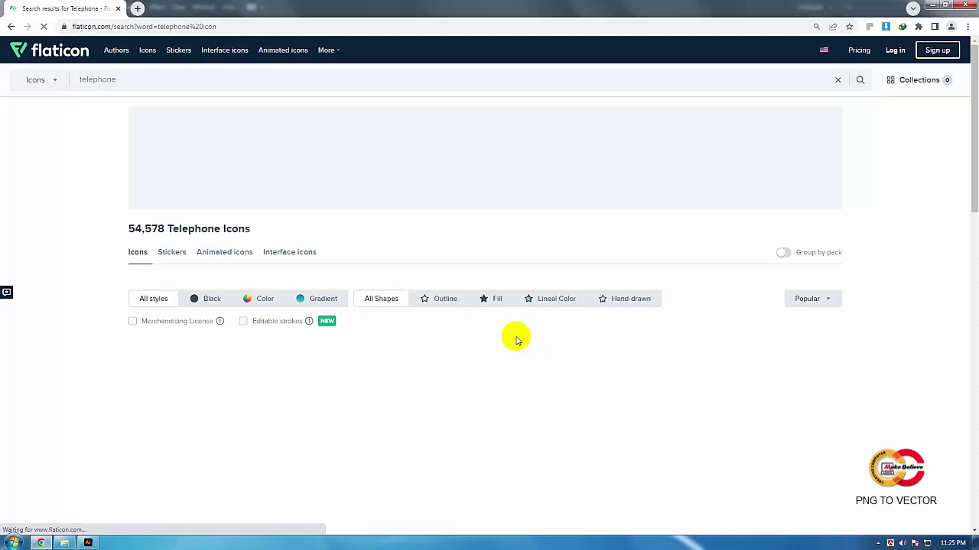
Download the black Telephone Call icon with two signal waves as a free PNG, and close its detail view.
scroll(501, 334, down, 1)
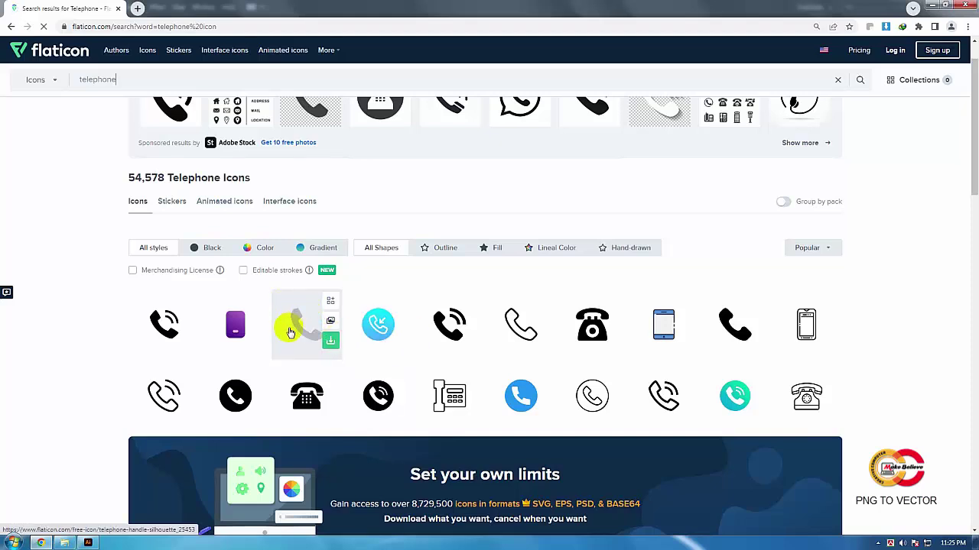
click(438, 322)
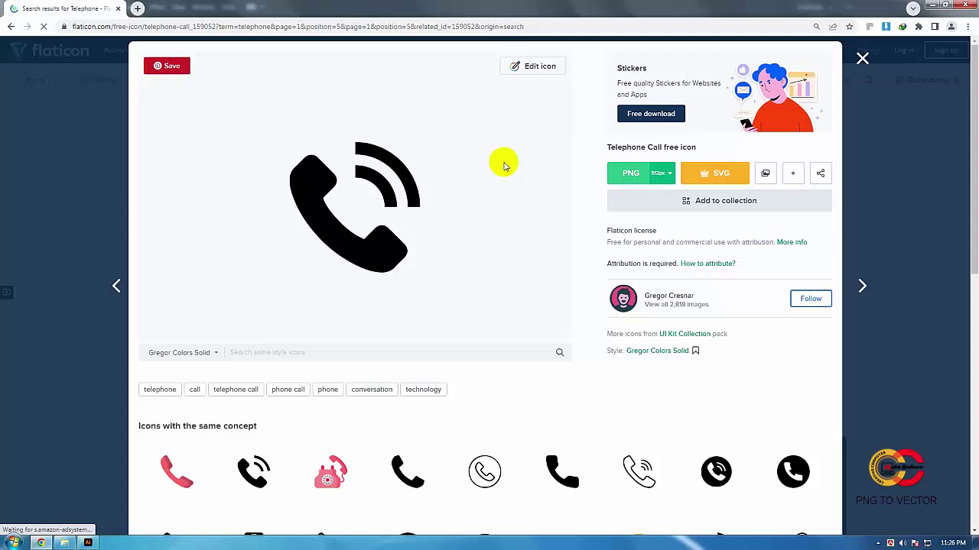
click(626, 177)
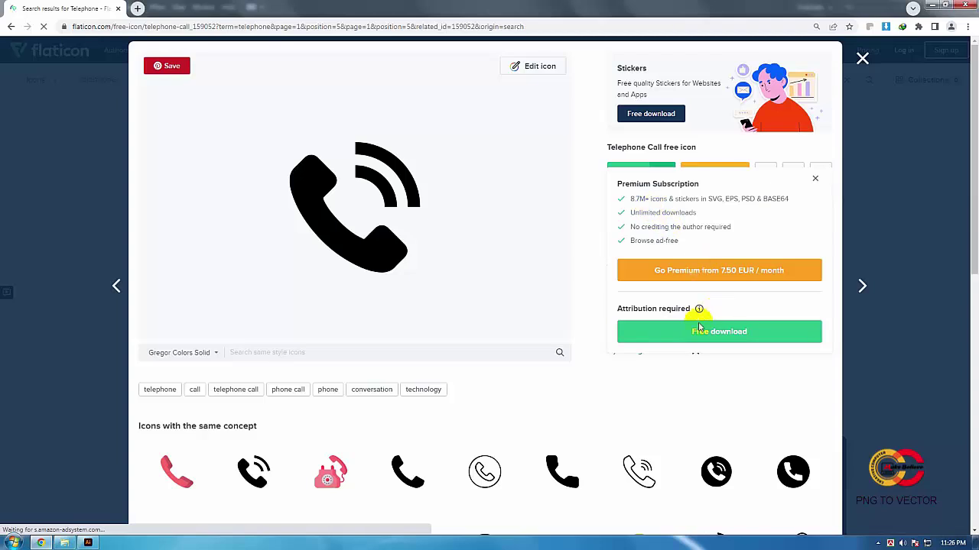
click(697, 337)
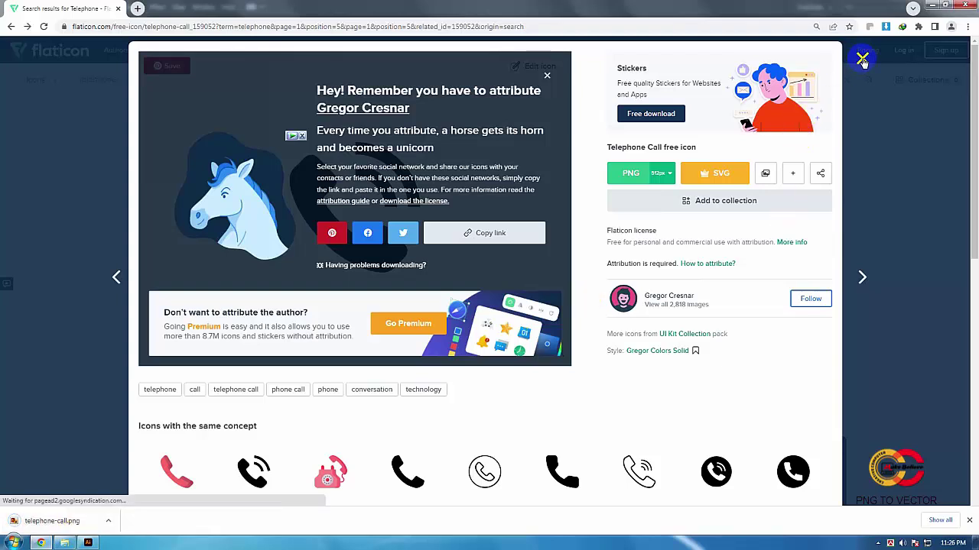
click(862, 60)
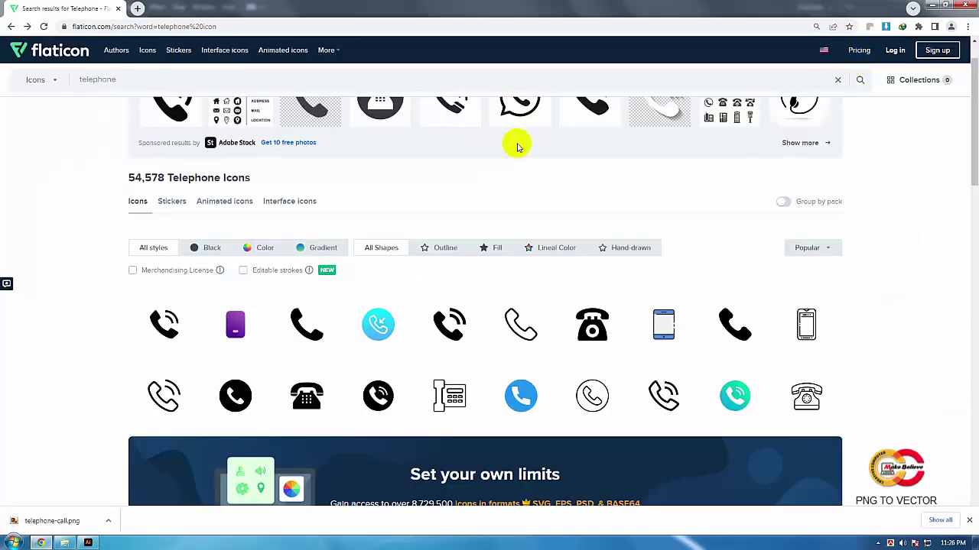
Return to the Flaticon home page and search the icons for "message icon".
scroll(344, 225, up, 1)
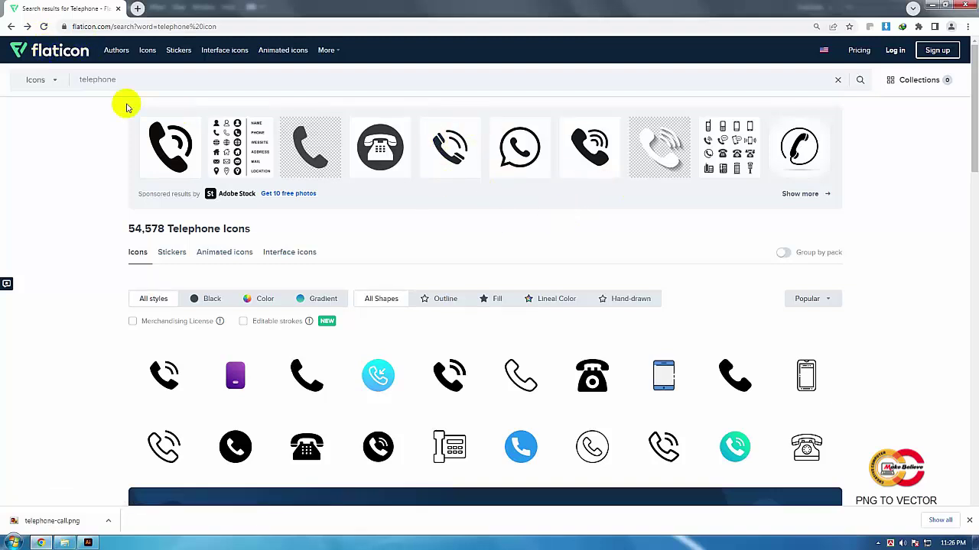
click(74, 58)
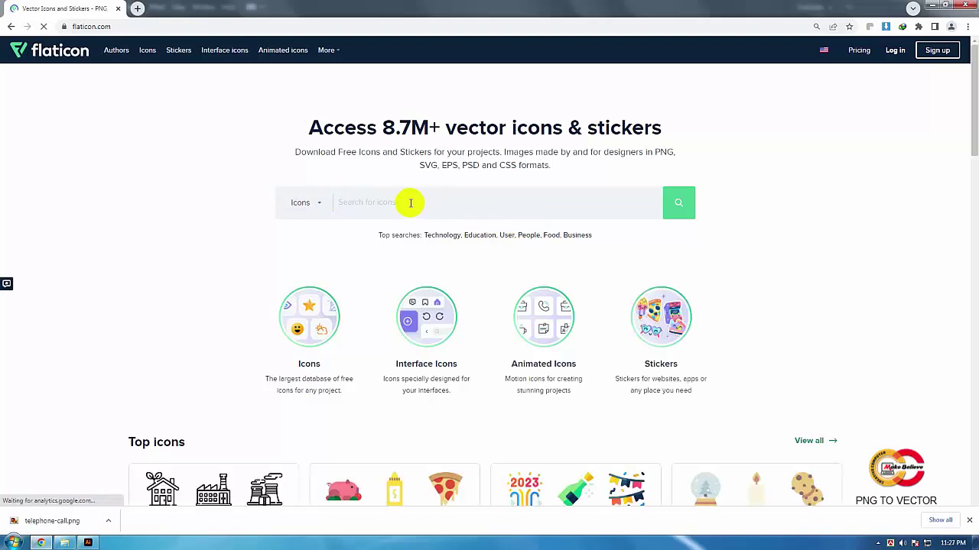
click(410, 202)
text(message icon)
click(680, 205)
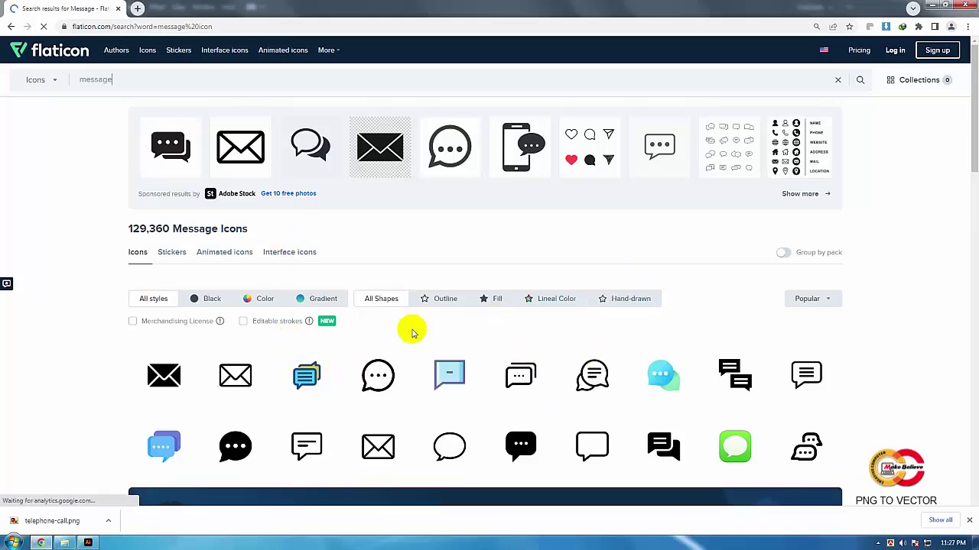
Download the solid black envelope Email icon as a free PNG, and leave its detail view.
click(158, 374)
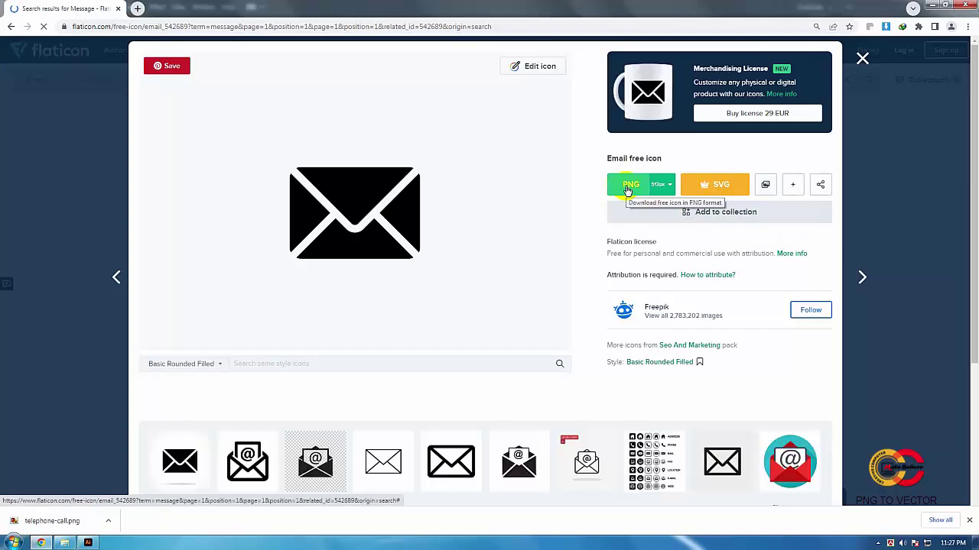
click(628, 188)
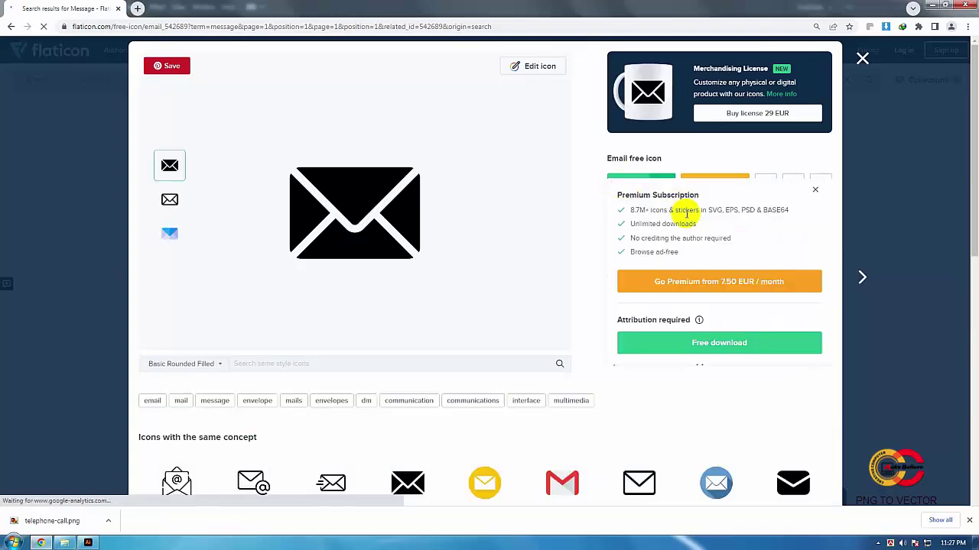
click(722, 342)
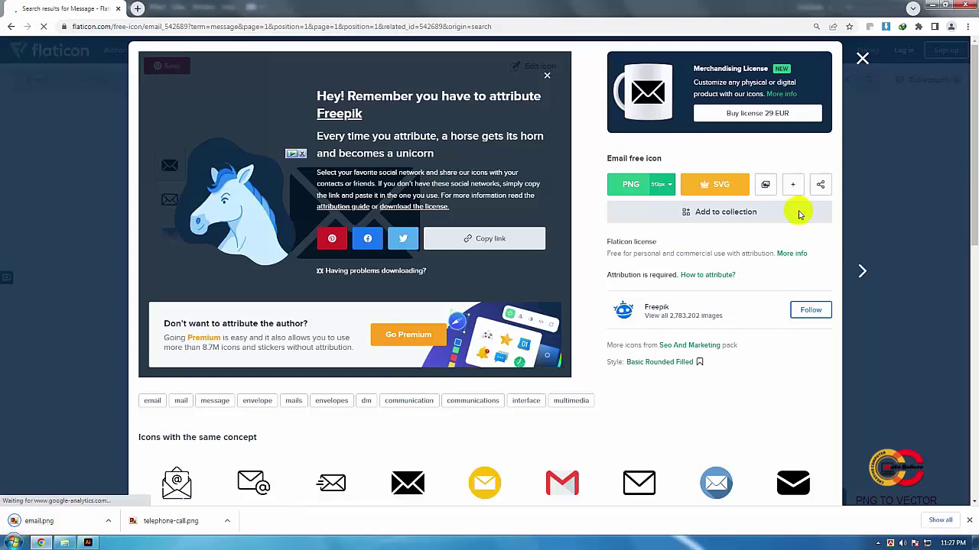
click(862, 61)
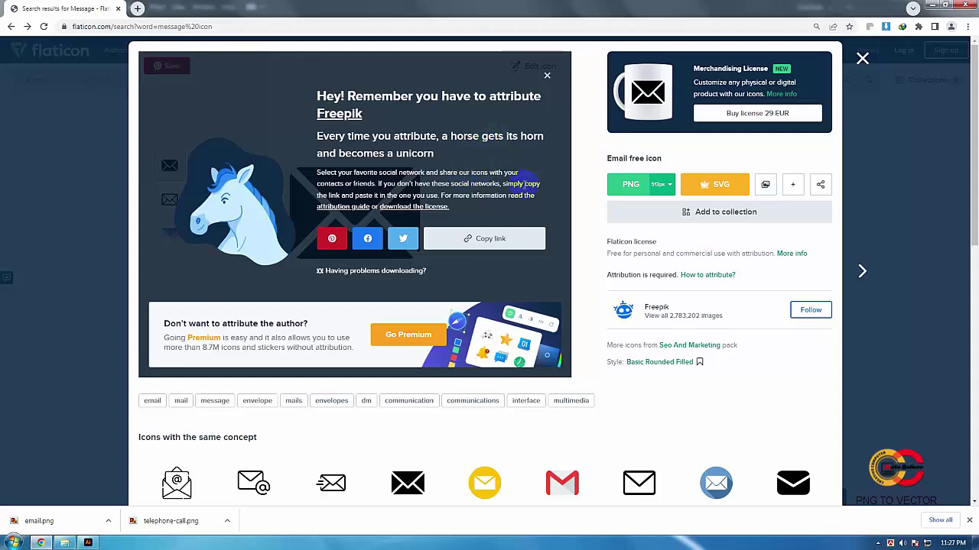
click(862, 60)
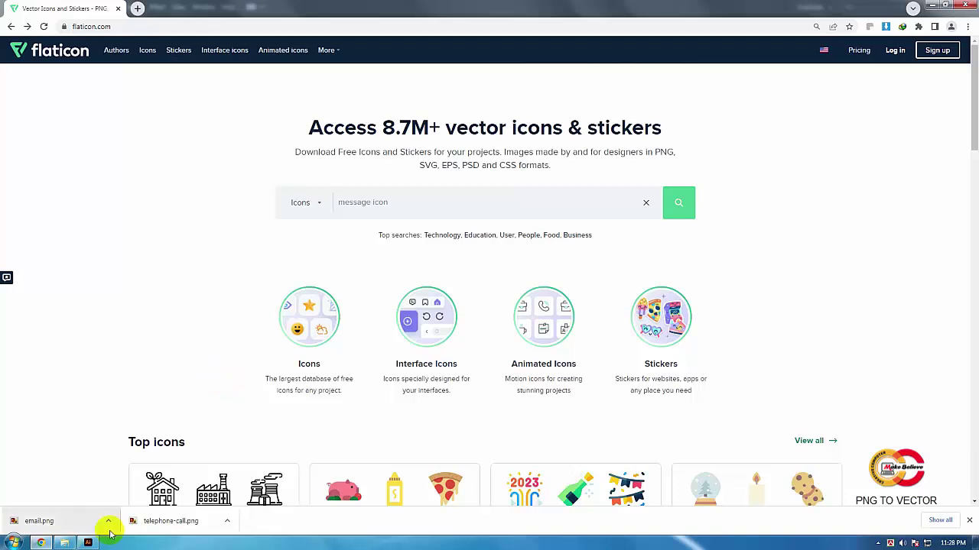
Switch to Adobe Illustrator and start placing a file, browsing to the Downloads folder.
click(88, 542)
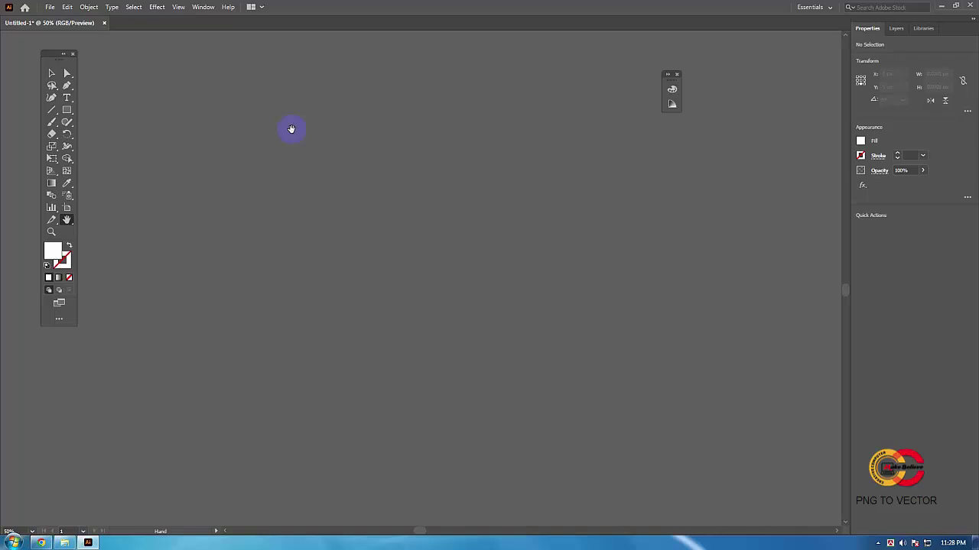
click(49, 8)
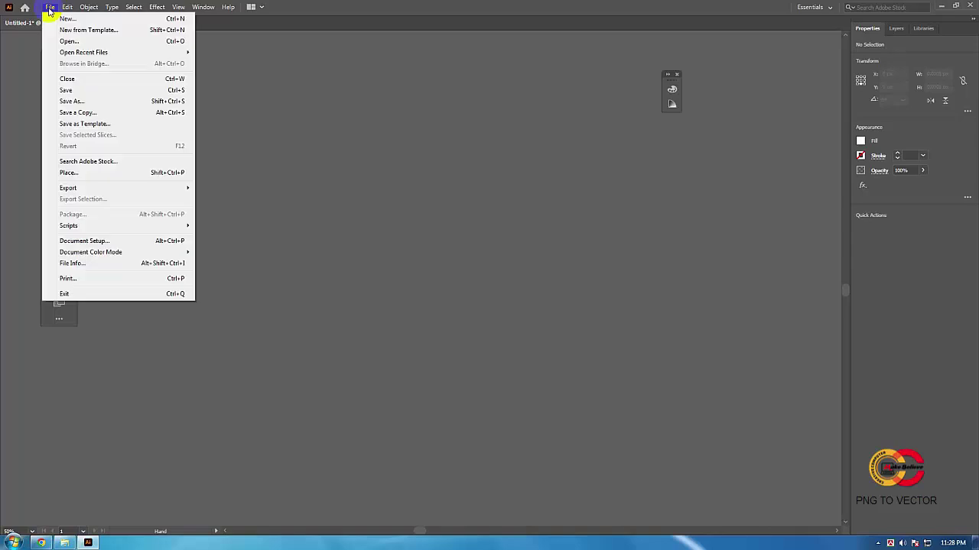
click(89, 174)
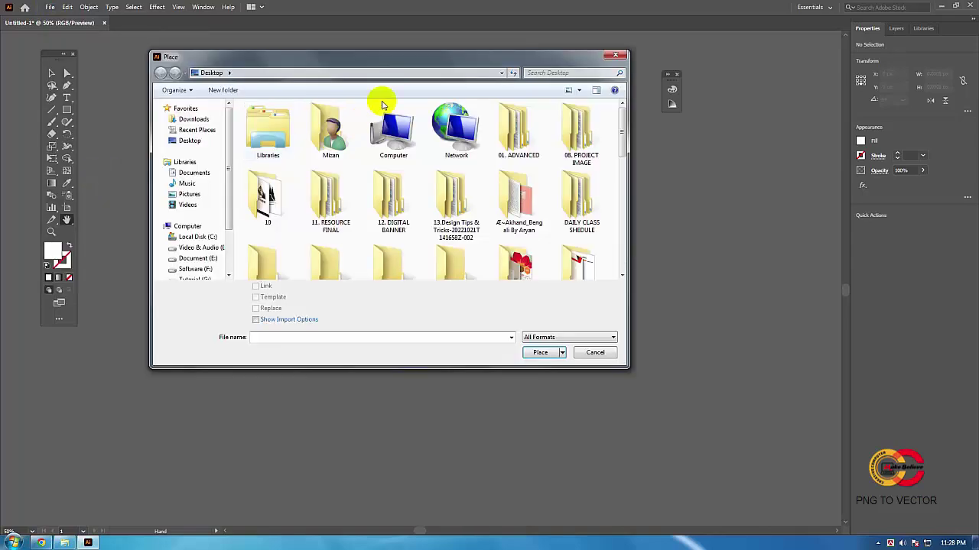
drag(388, 64, 410, 89)
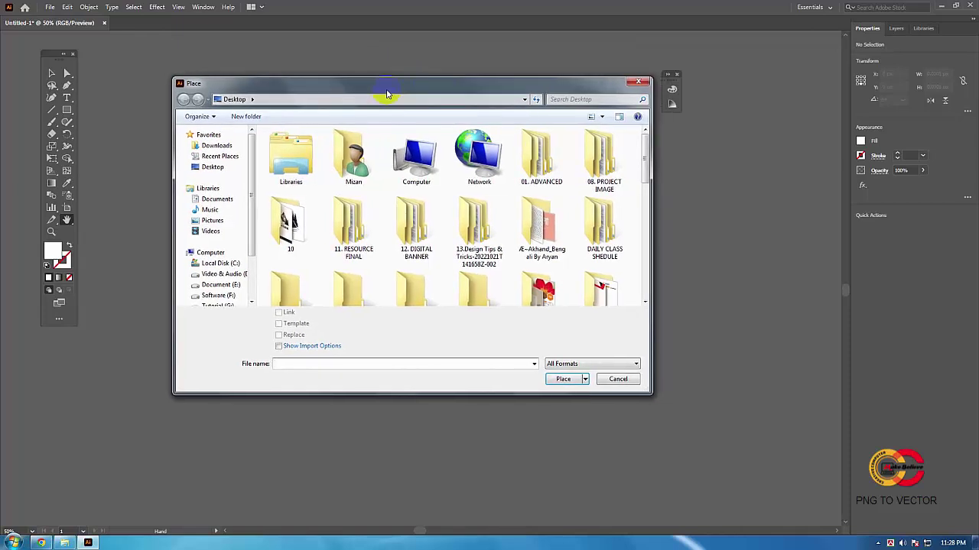
click(227, 146)
Place the telephone-call image on the empty canvas with Link turned off so it is embedded.
click(345, 156)
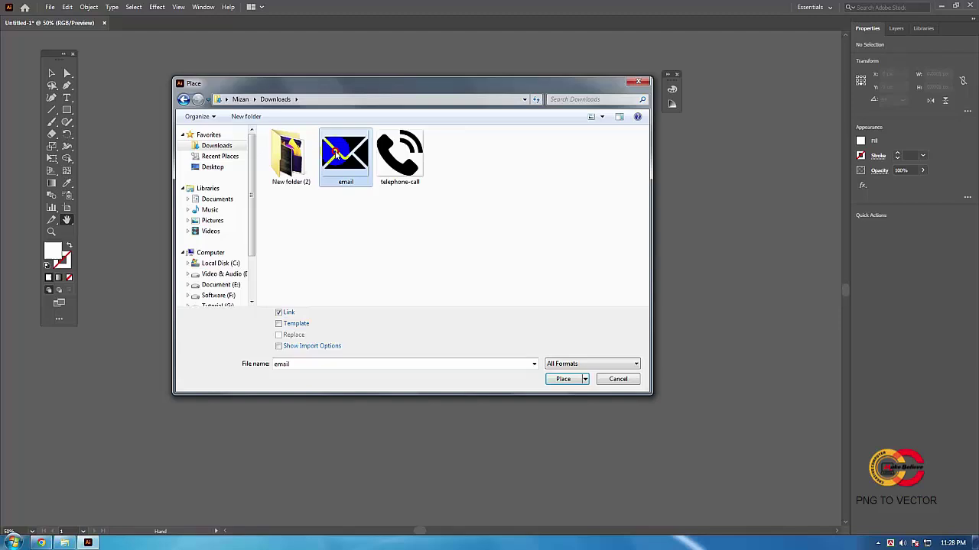
click(383, 154)
click(346, 155)
click(393, 154)
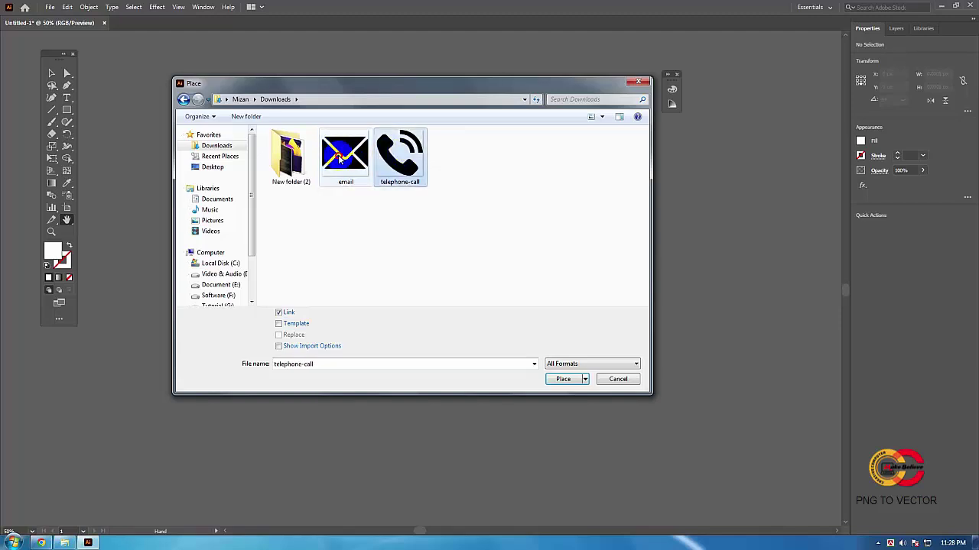
click(346, 156)
click(441, 158)
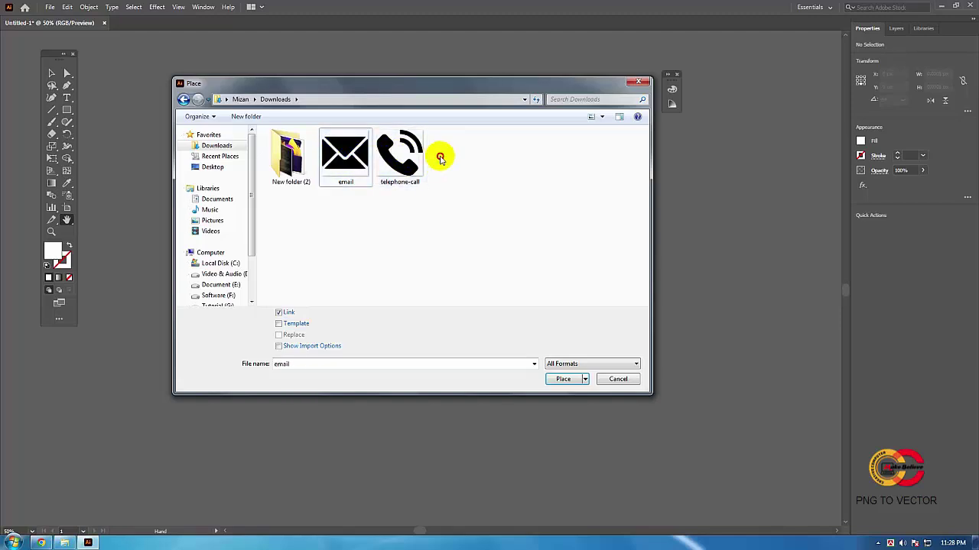
click(398, 151)
drag(406, 86, 404, 94)
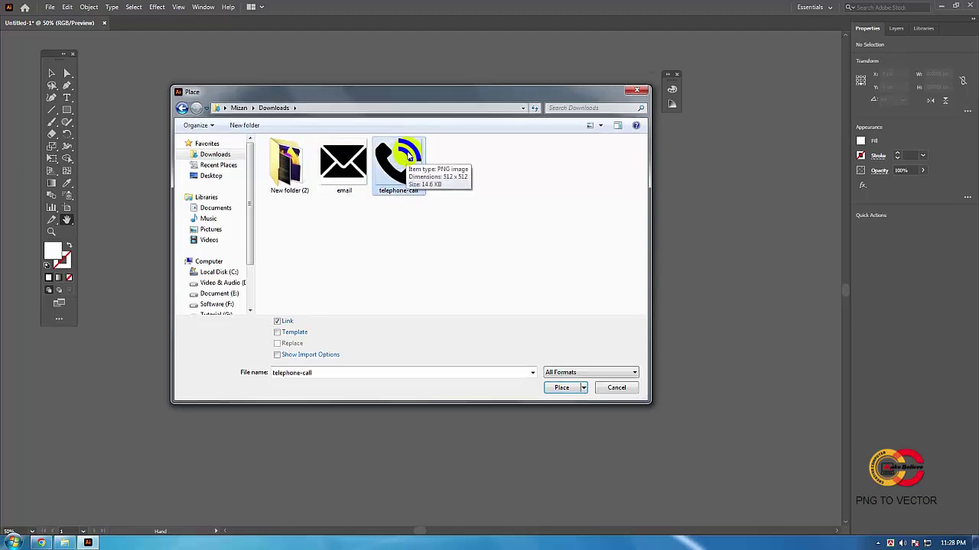
click(278, 324)
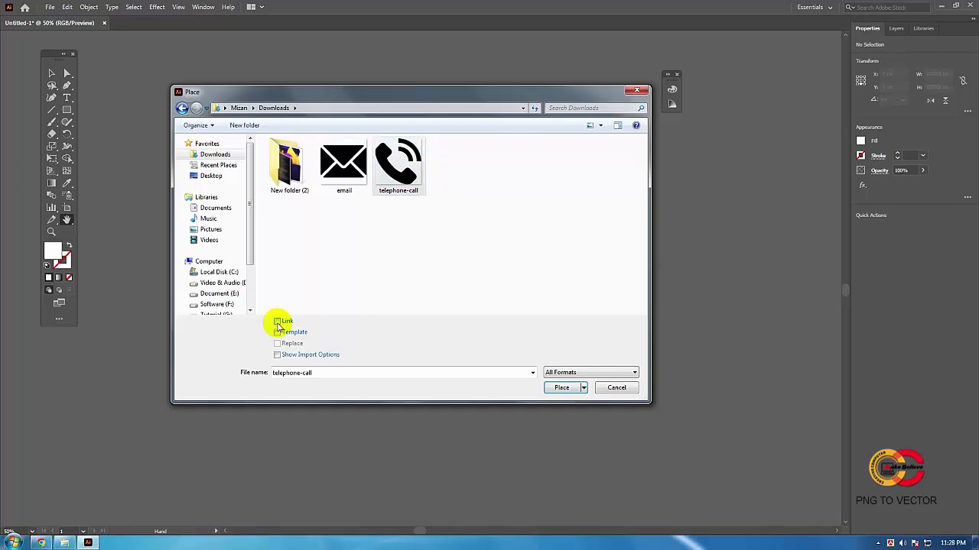
click(409, 164)
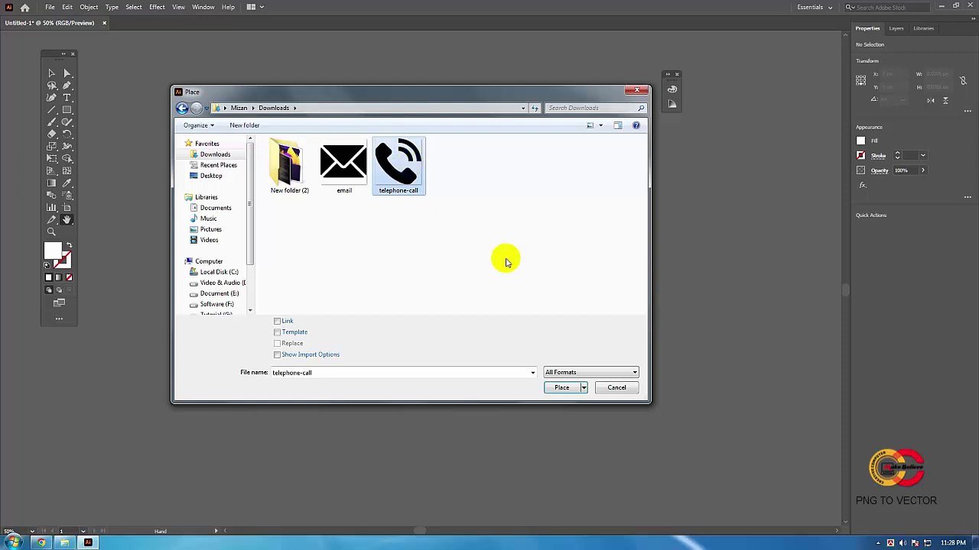
click(560, 387)
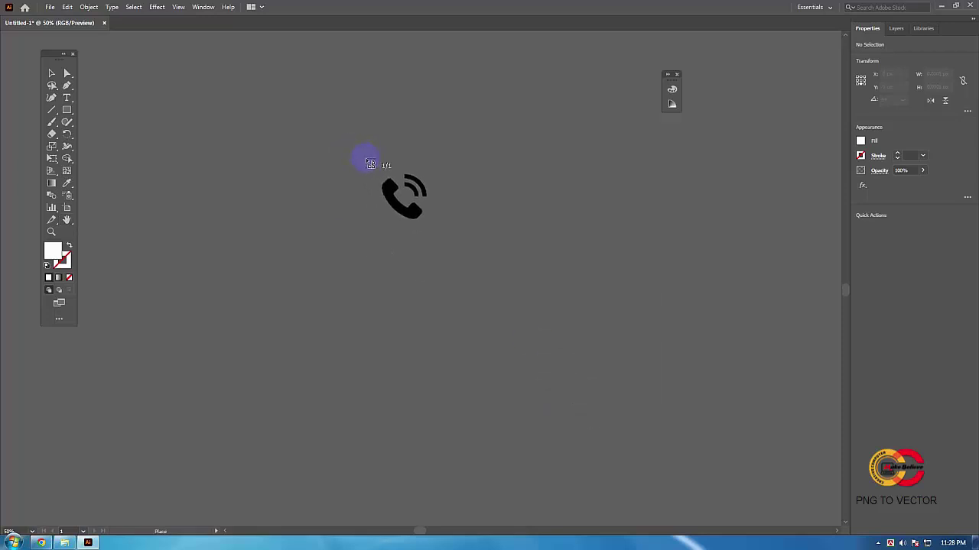
click(362, 162)
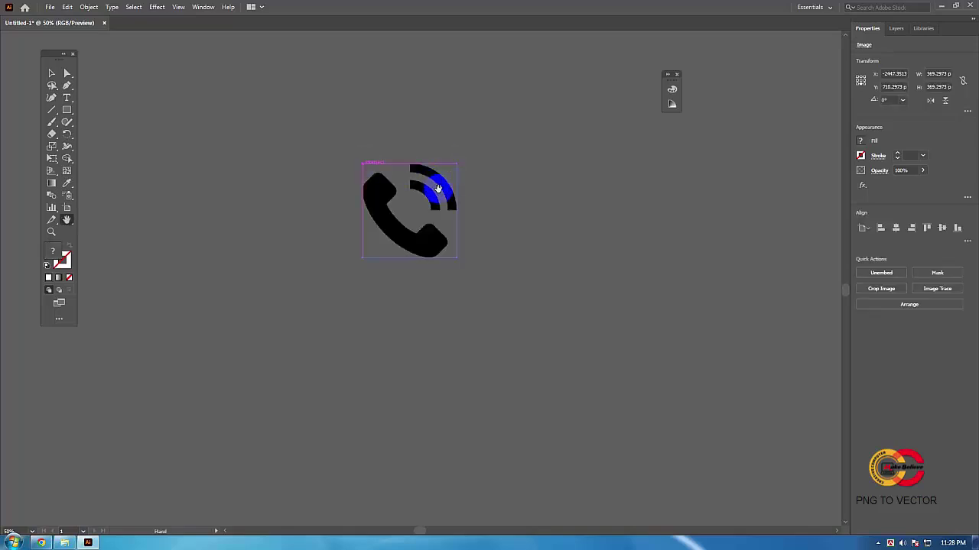
Move the placed telephone image horizontally about 478 px to the right with the Selection tool.
click(52, 74)
click(419, 175)
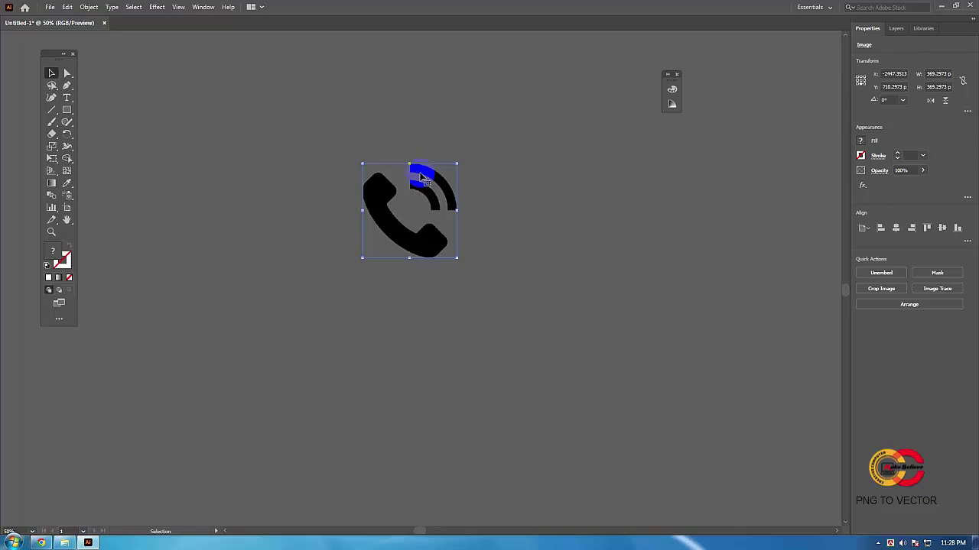
drag(420, 175, 541, 172)
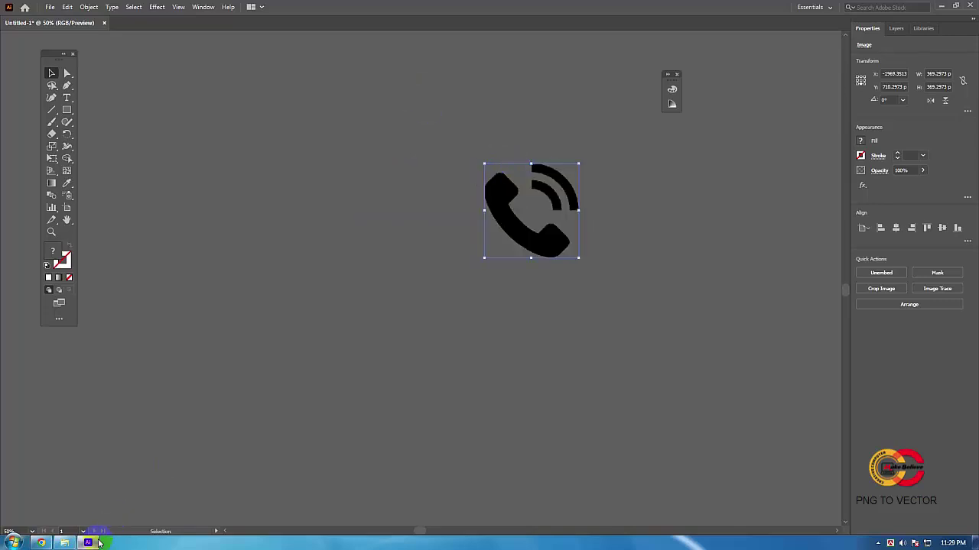
Place the email image from the Downloads folder beside the telephone image, with Link left off so it is embedded.
click(49, 7)
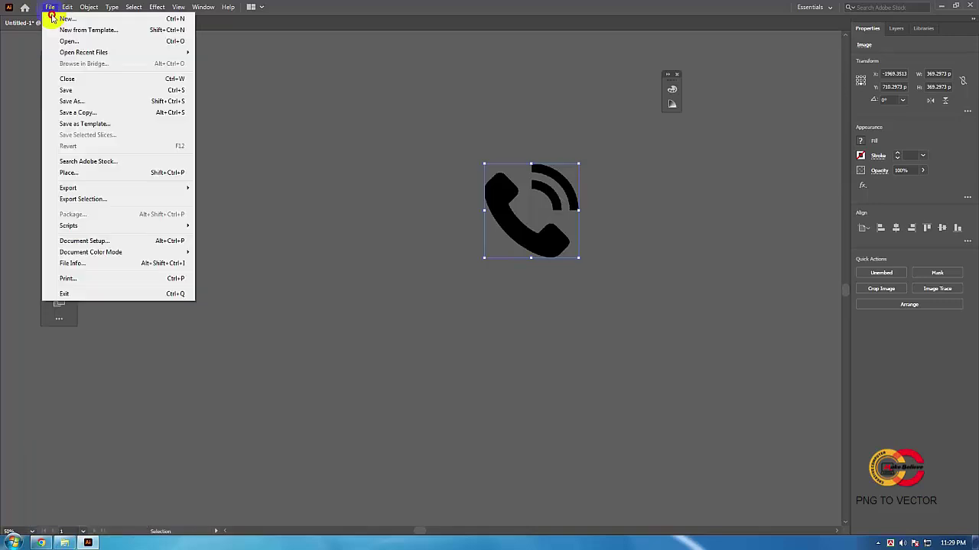
click(74, 176)
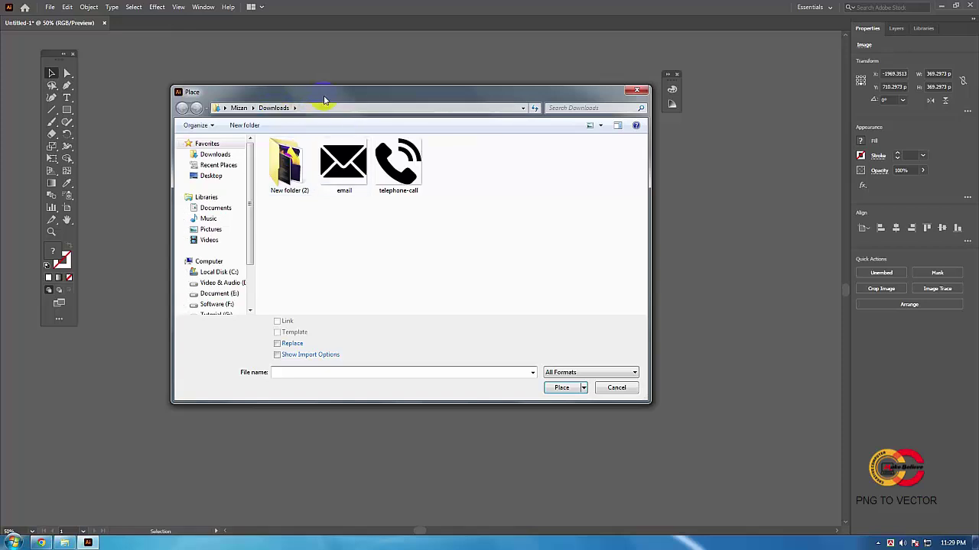
click(345, 174)
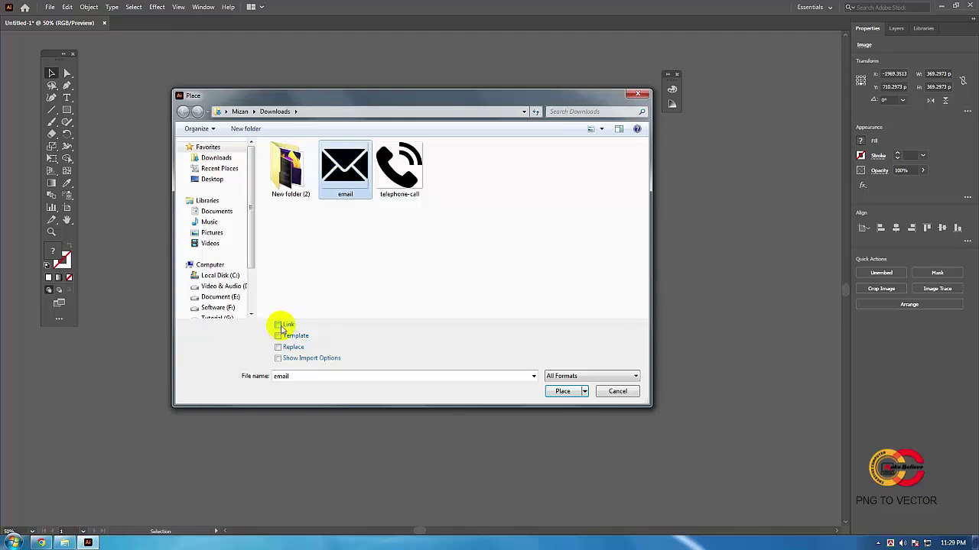
click(559, 391)
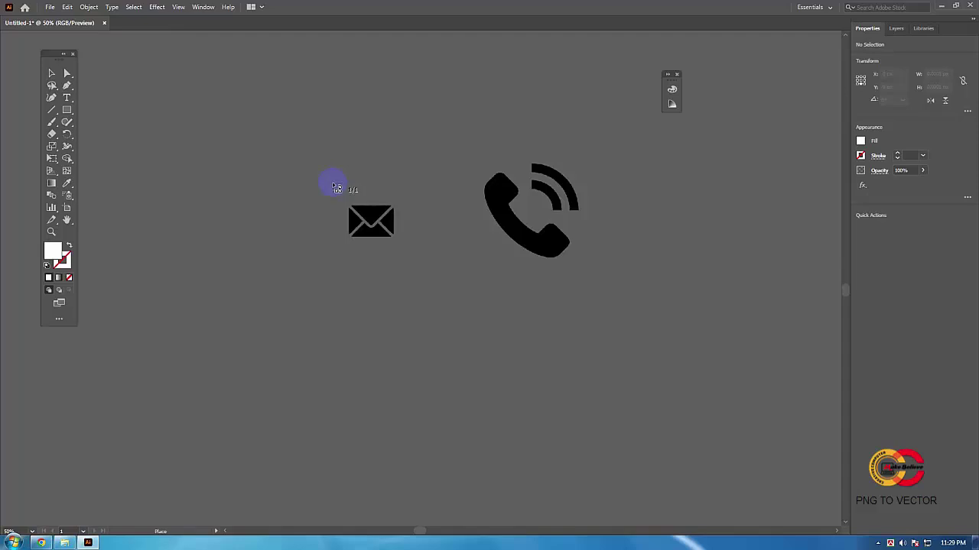
click(333, 185)
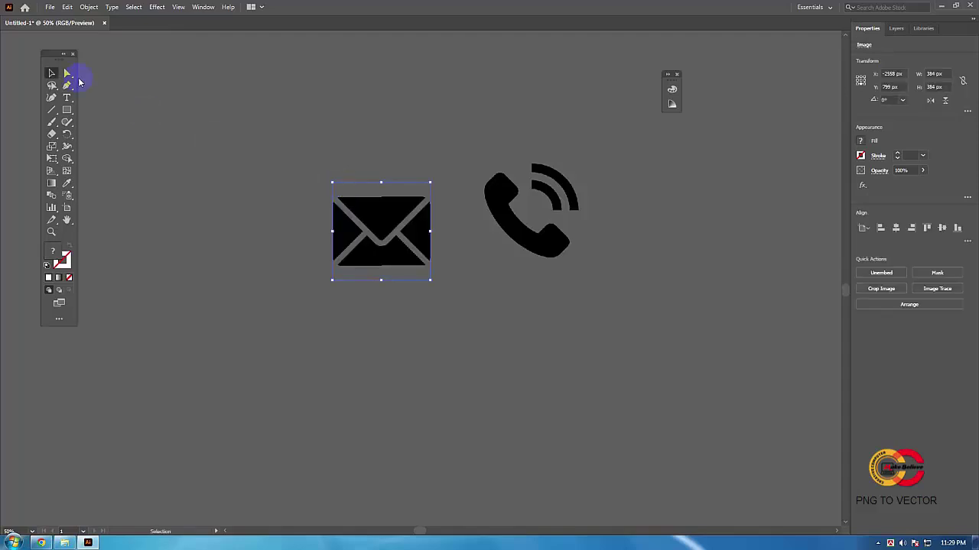
Reposition the envelope and telephone images side by side, at about X -2798 px and X -2177 px.
drag(356, 213, 442, 201)
click(331, 194)
click(463, 191)
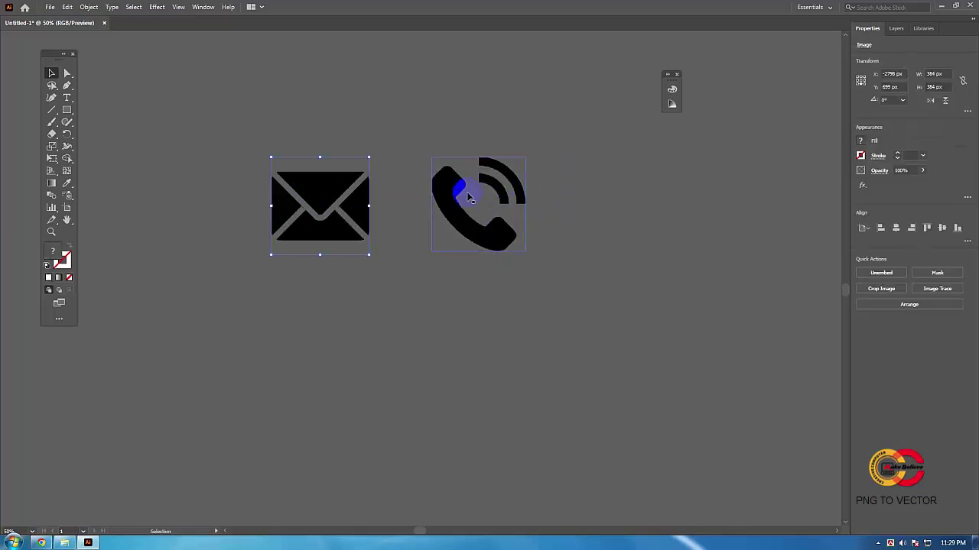
Convert the telephone image to vector with the Silhouettes Image Trace preset, expand it, and shift it slightly away from the envelope.
click(448, 179)
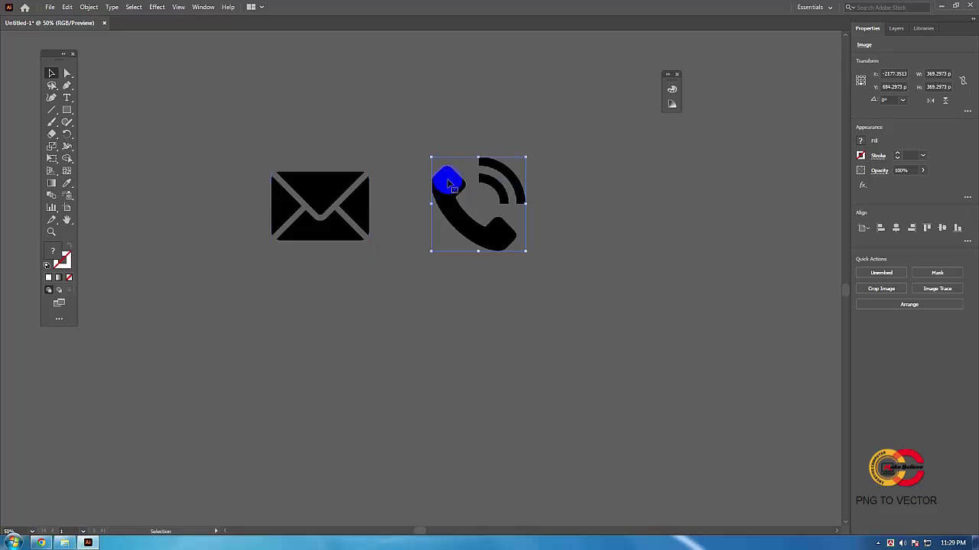
click(947, 289)
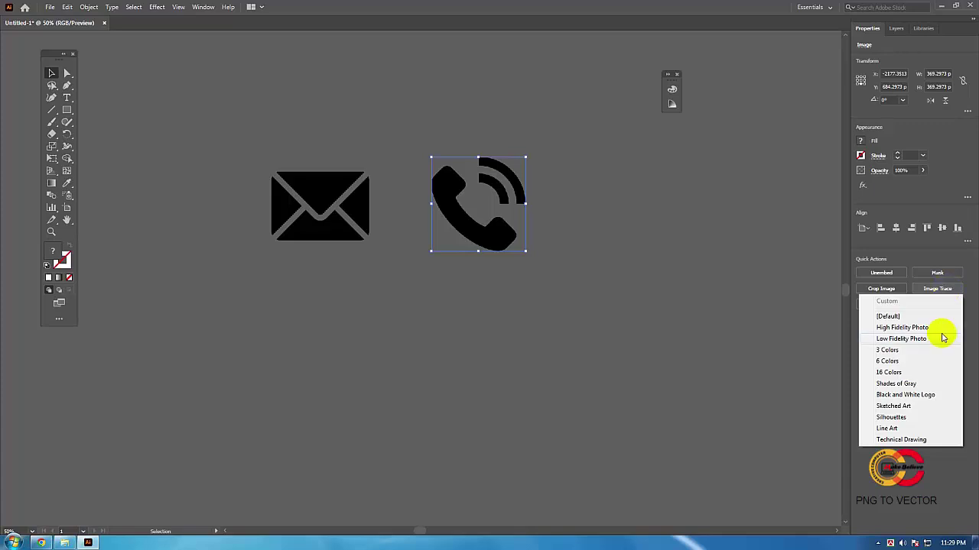
click(902, 419)
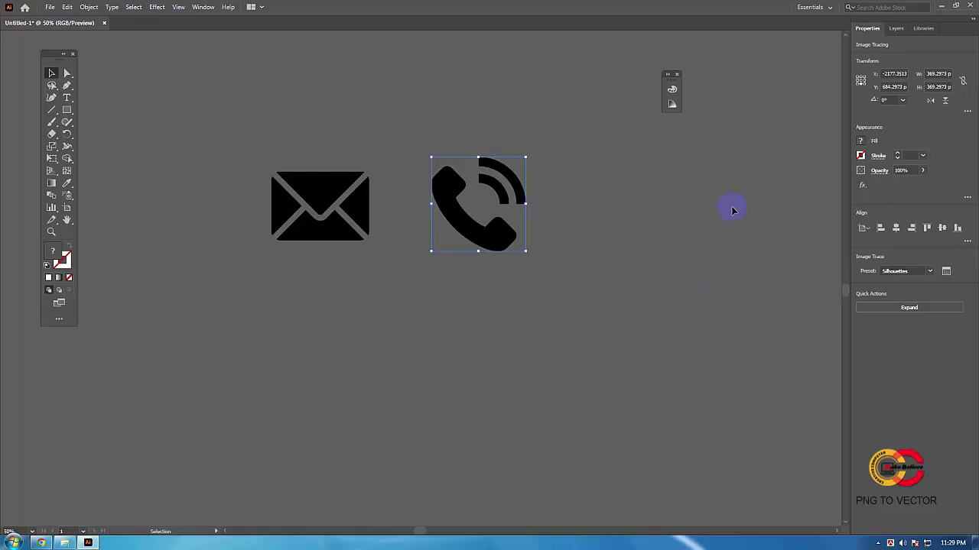
click(912, 309)
drag(447, 181, 467, 185)
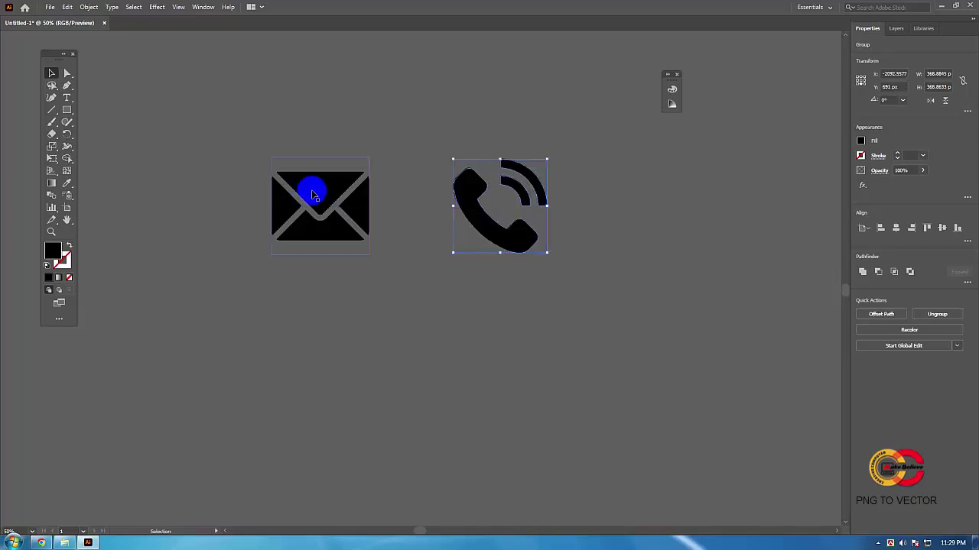
Convert the envelope image to vector with the Silhouettes Image Trace preset and expand the result.
drag(311, 190, 318, 191)
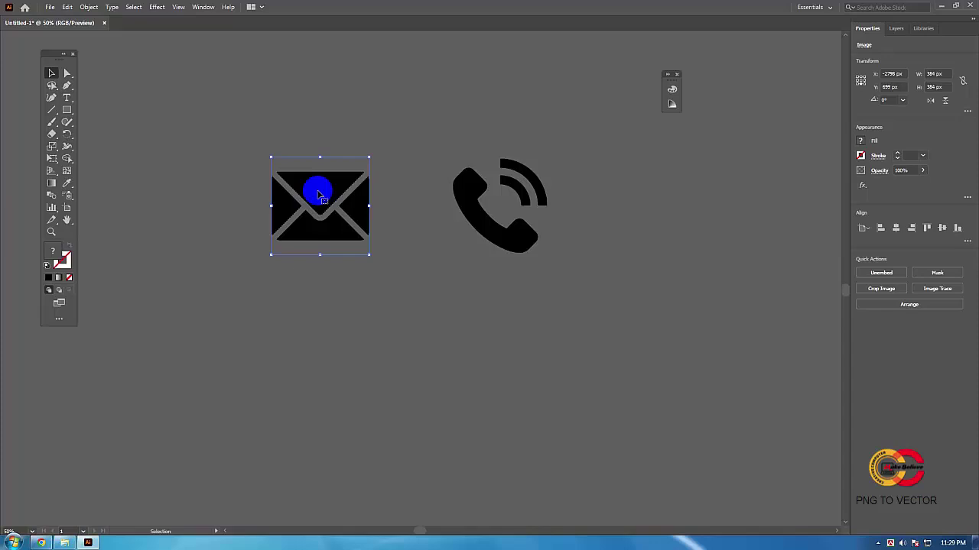
click(939, 289)
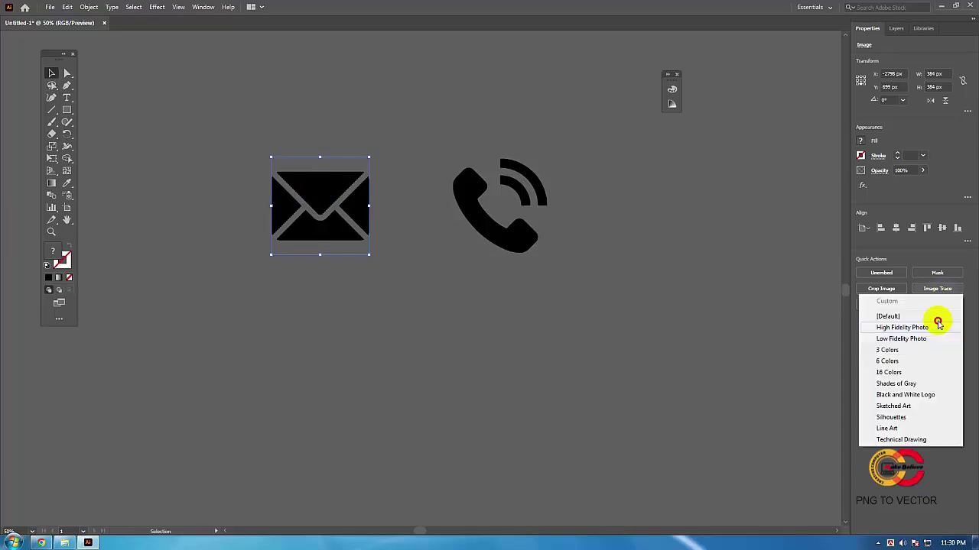
click(897, 416)
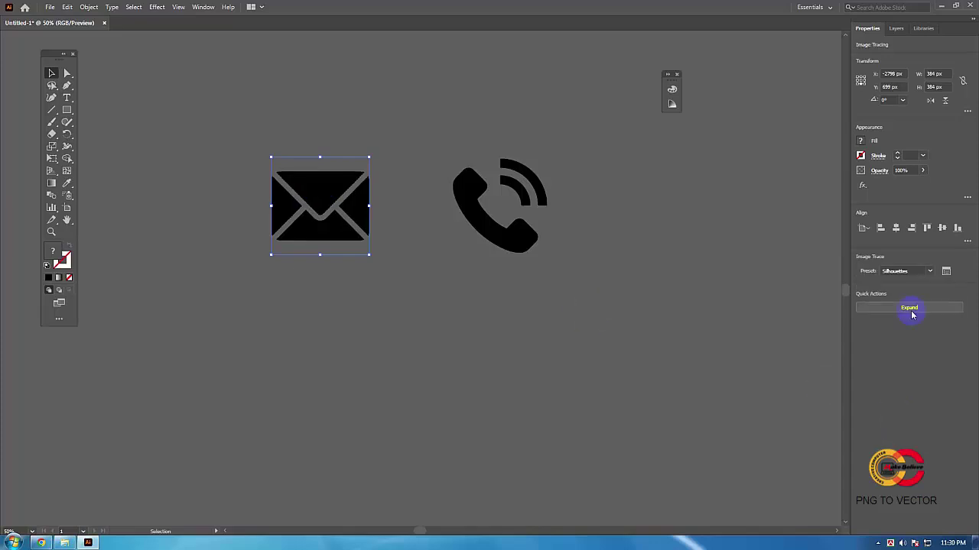
click(909, 311)
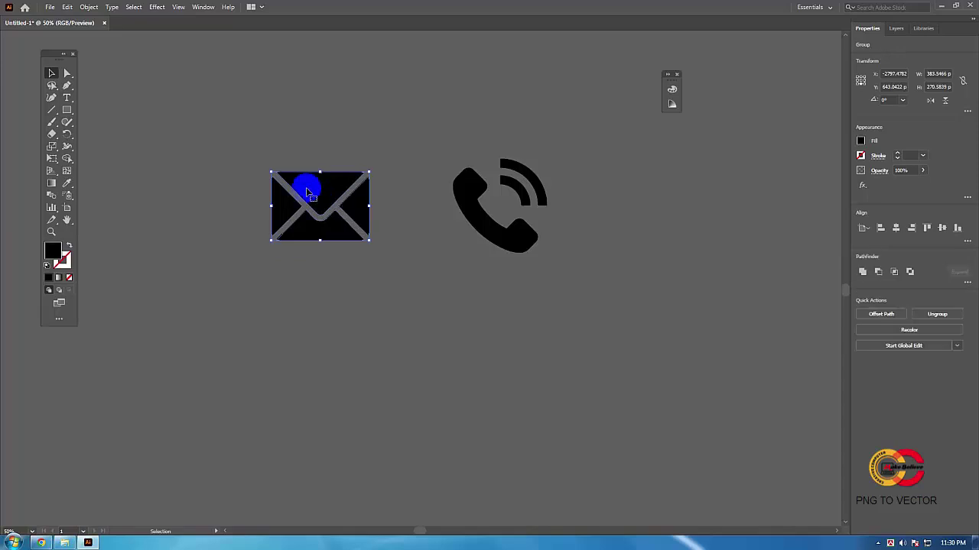
Move the traced envelope and telephone icons closer together, to about X -2707 px and X -2129 px.
drag(306, 191, 343, 187)
drag(343, 188, 358, 174)
click(418, 192)
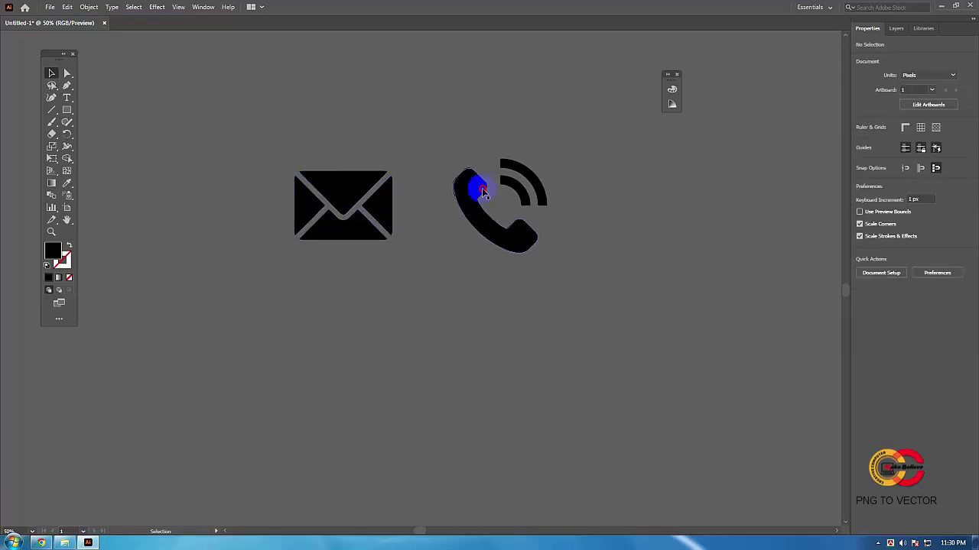
drag(483, 192, 468, 195)
click(433, 200)
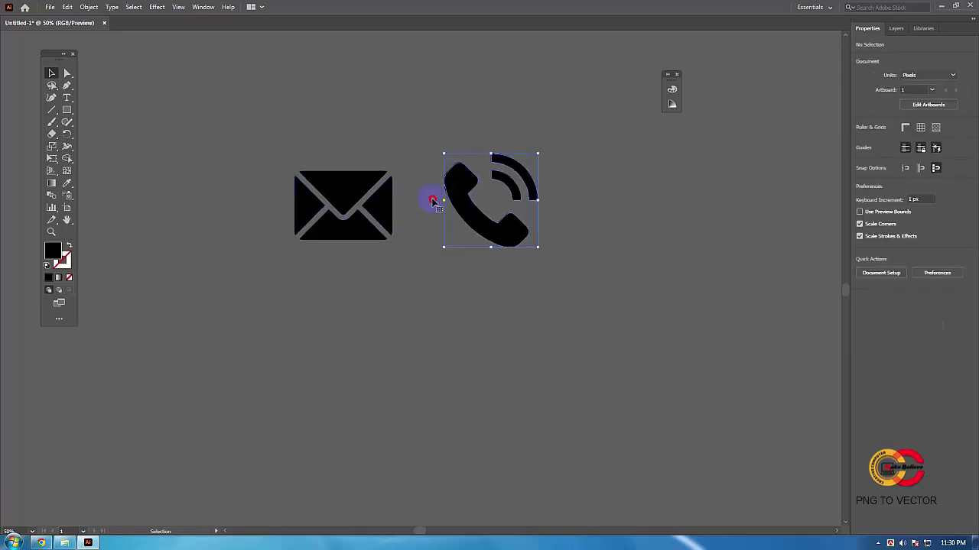
Choose orange F98C08 as the telephone icon's fill in the Color Picker and nudge the icon down level with the envelope.
double_click(53, 251)
click(533, 213)
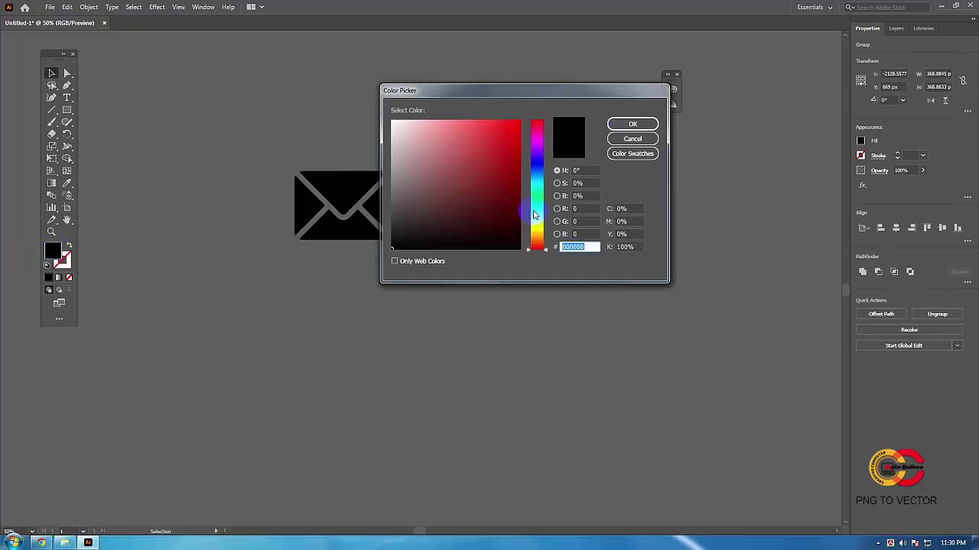
drag(533, 213, 536, 239)
click(518, 122)
click(624, 127)
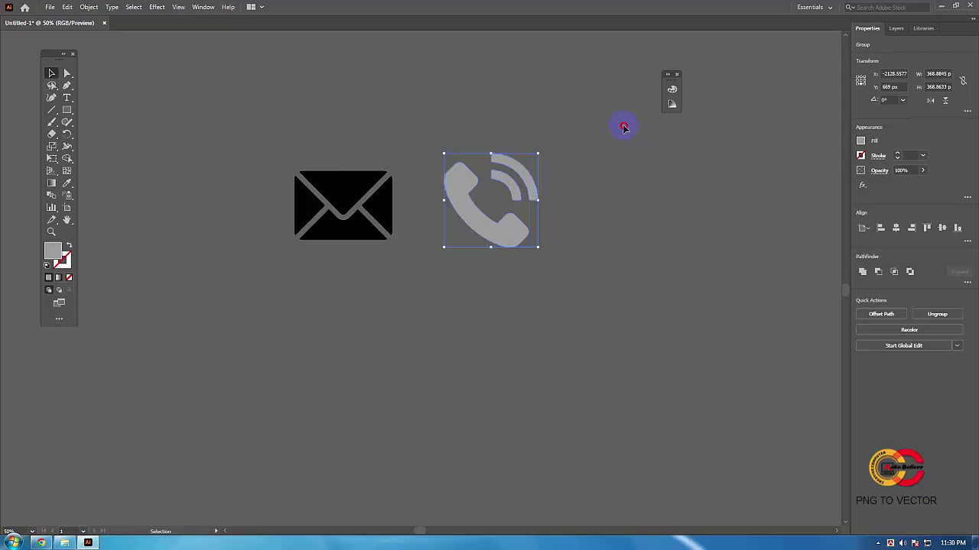
click(520, 175)
drag(519, 175, 494, 198)
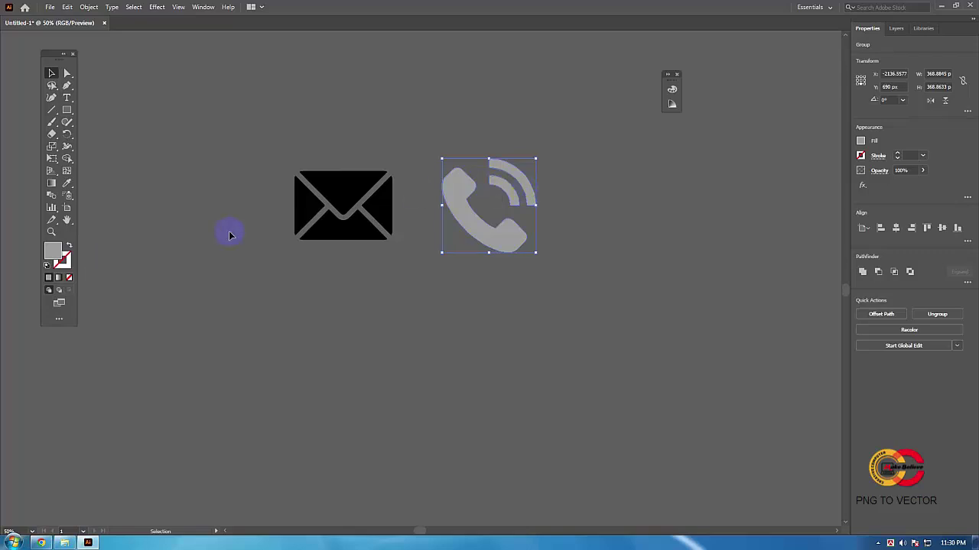
Show the Color panel and switch the telephone icon's fill from Grayscale to RGB color mode.
click(205, 9)
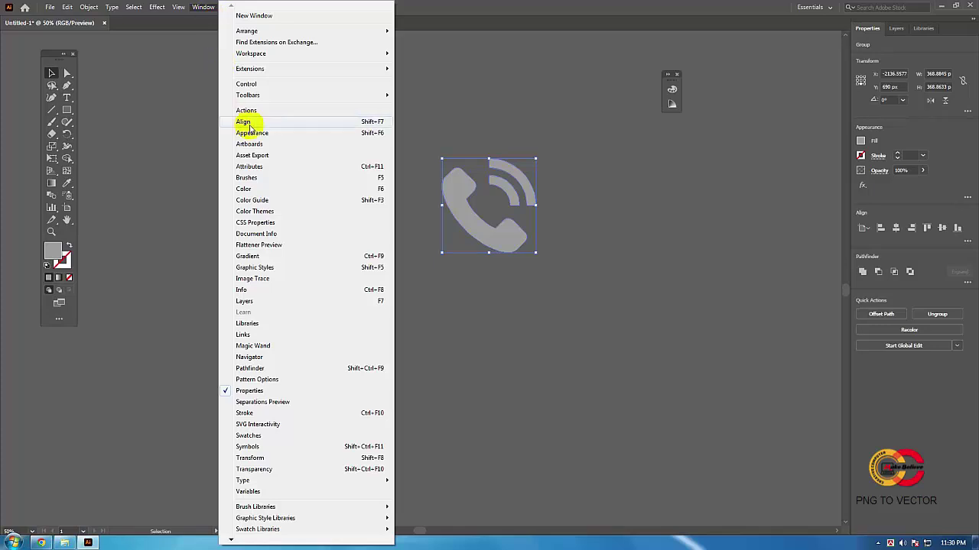
click(251, 190)
drag(593, 88, 719, 102)
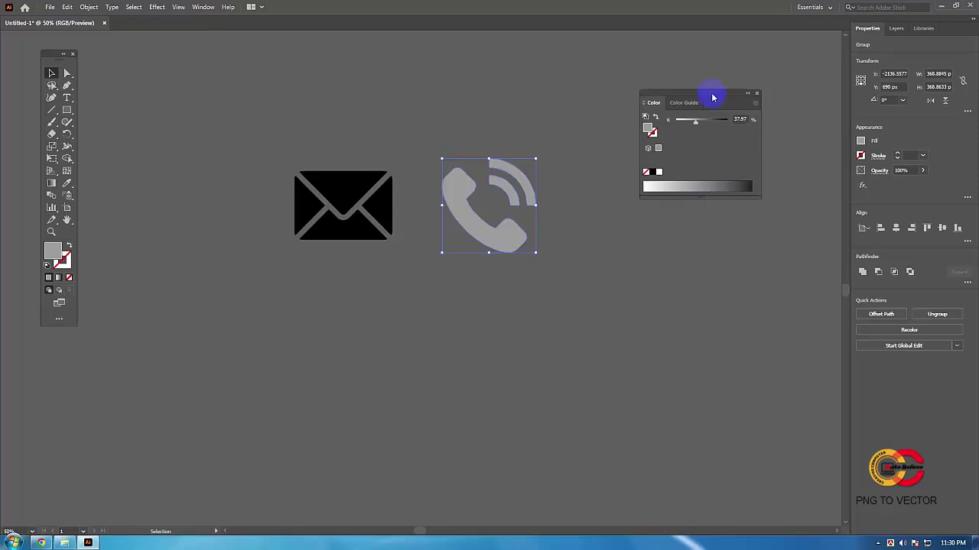
click(745, 95)
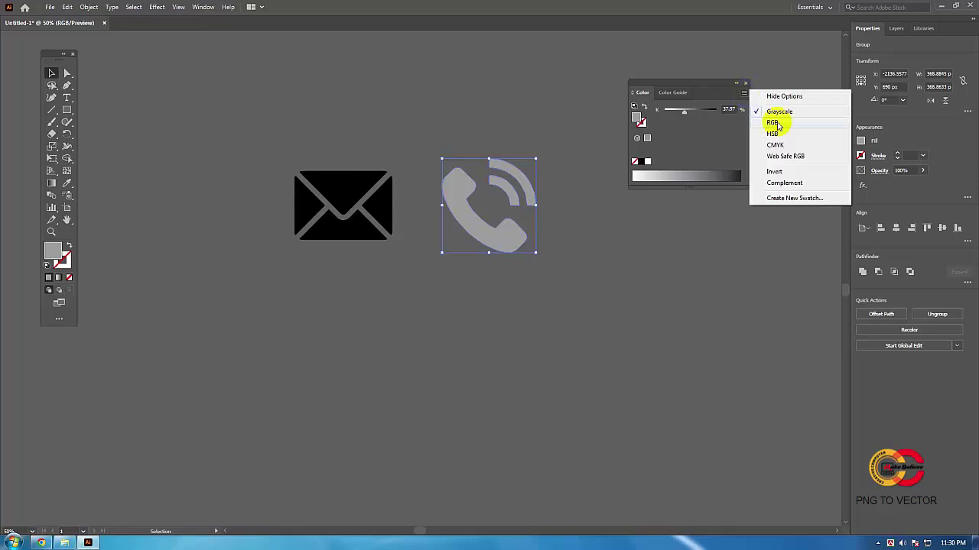
click(774, 123)
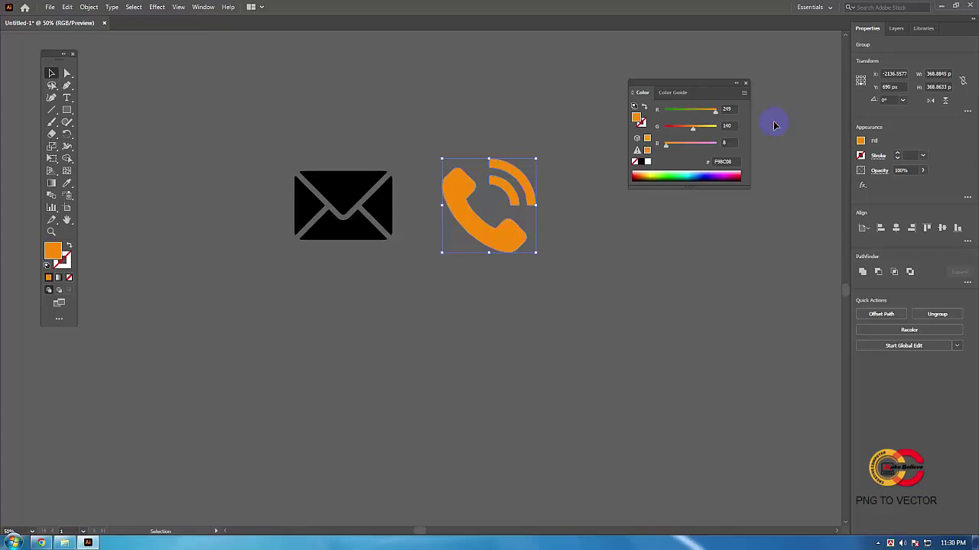
Choose bright yellow F4D30F as the envelope icon's fill in the Color Picker.
click(344, 195)
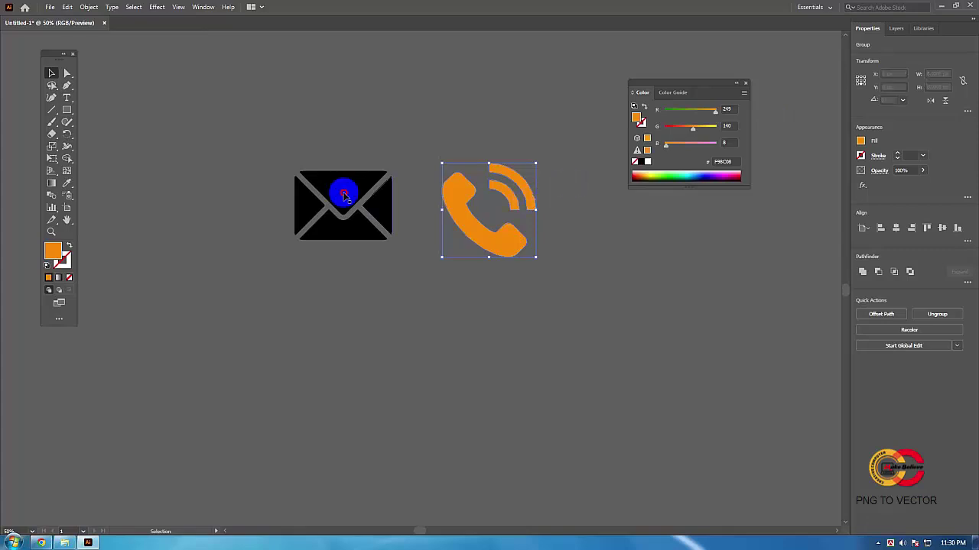
click(344, 195)
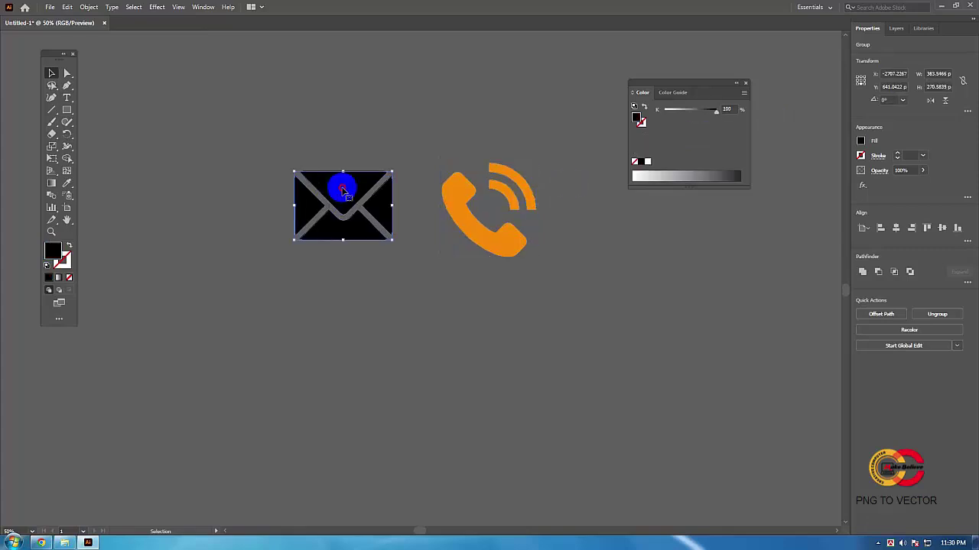
double_click(53, 252)
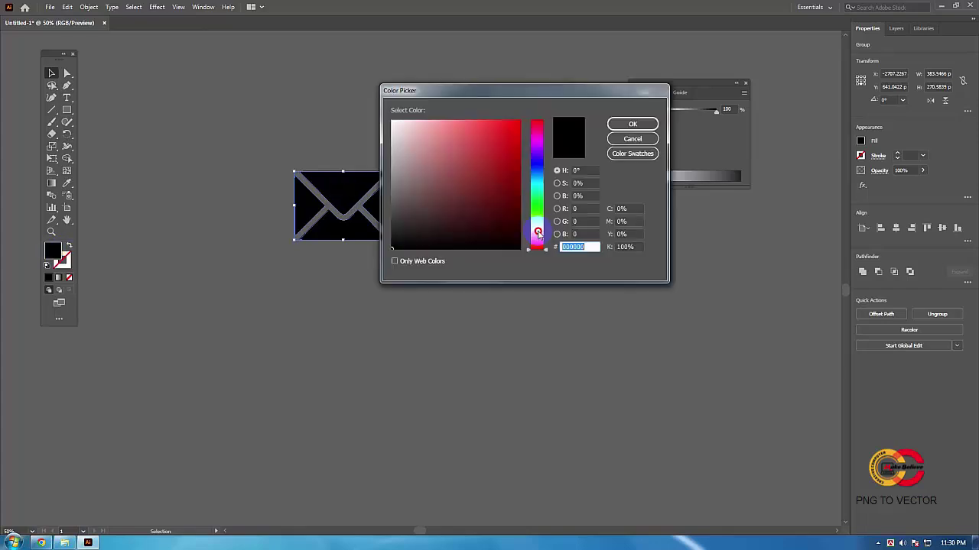
click(538, 232)
click(513, 125)
click(633, 124)
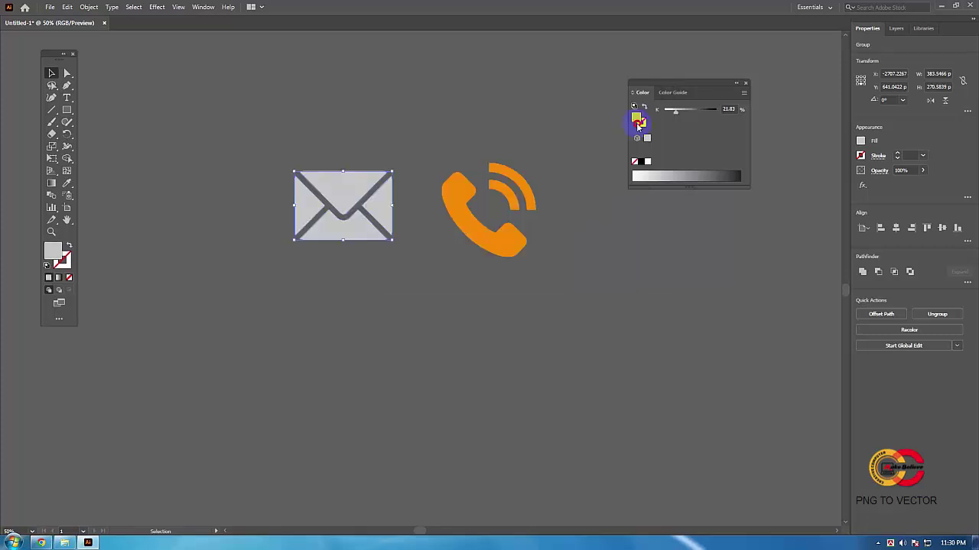
Reopen the Color panel and switch the envelope icon's fill from Grayscale to RGB color mode.
drag(638, 125, 708, 85)
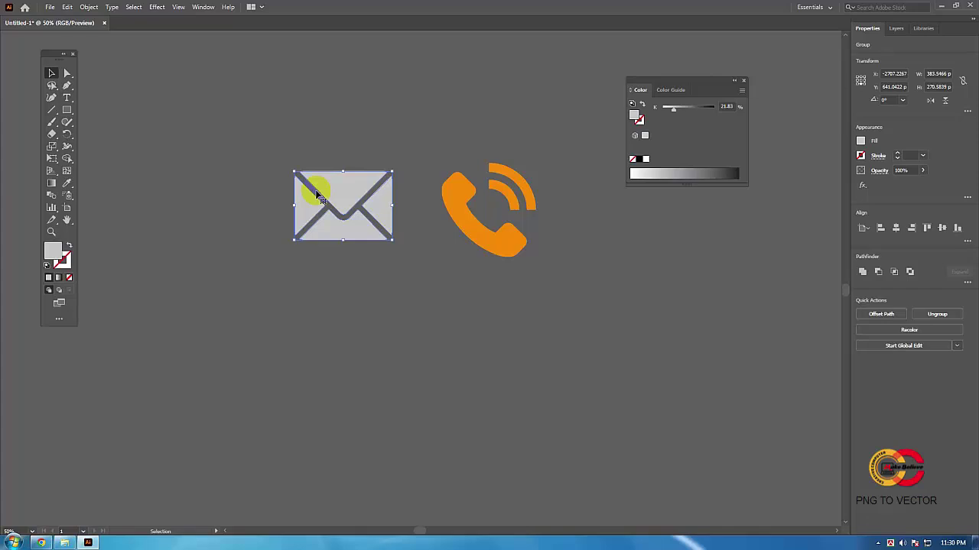
click(743, 83)
click(203, 7)
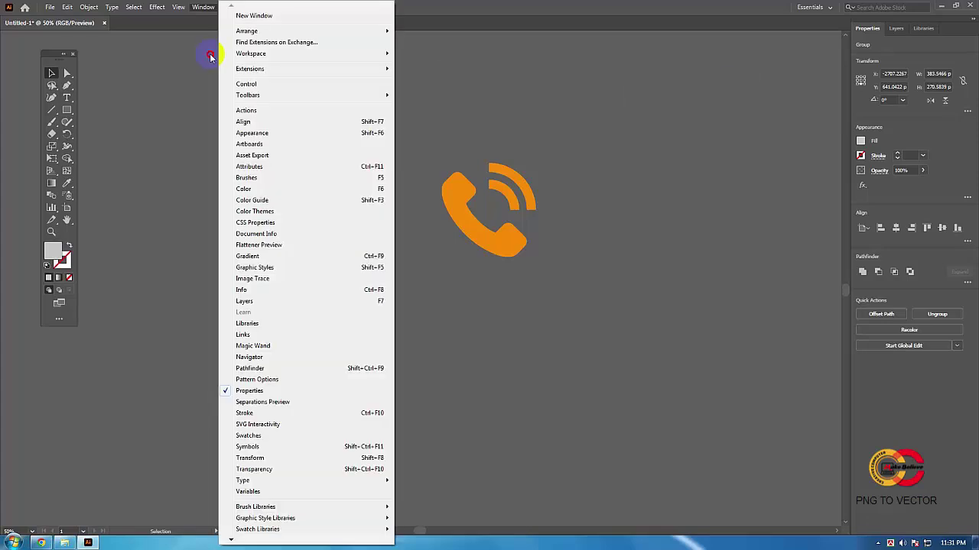
click(250, 189)
key(F6)
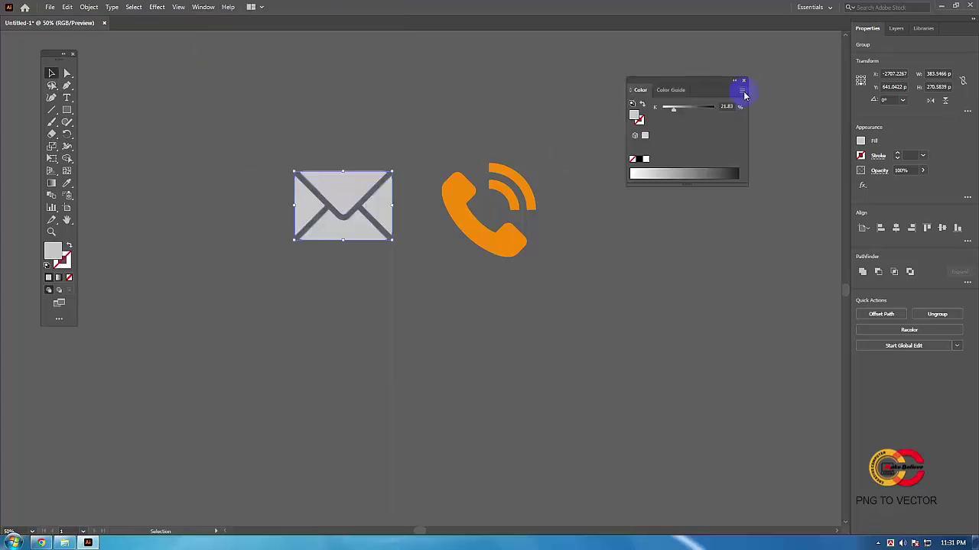
click(742, 91)
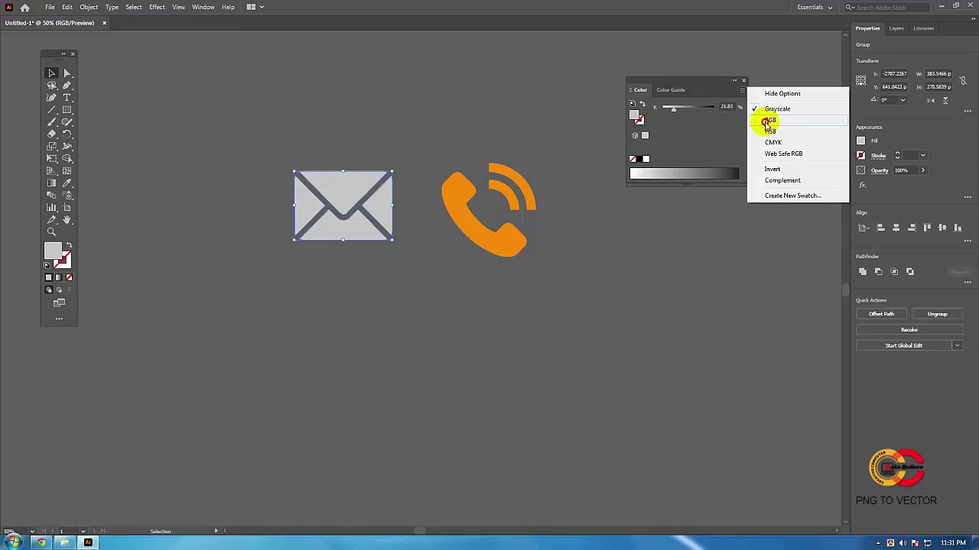
click(767, 123)
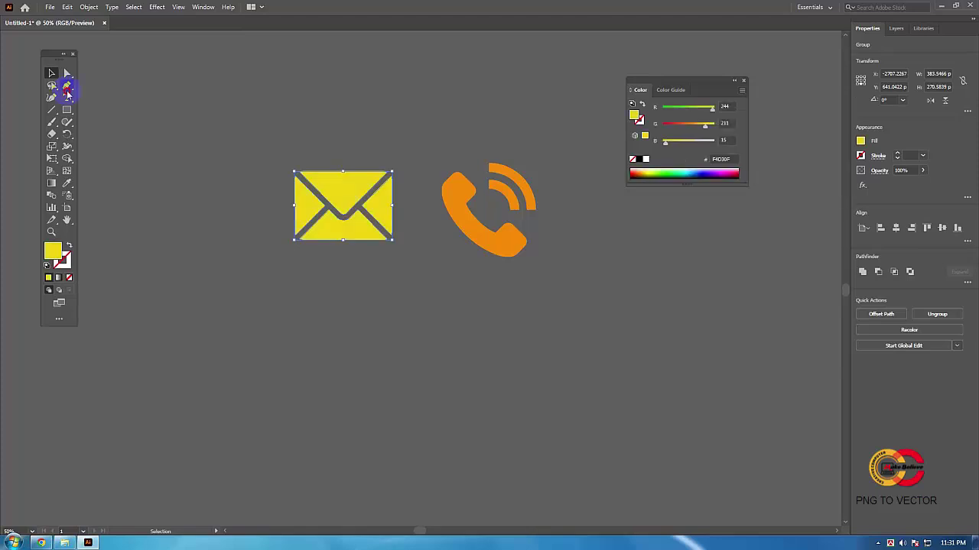
Move both icons to the left with a smaller gap between them, the telephone to about X -2338 px, and collapse the Color panel.
click(50, 73)
click(354, 182)
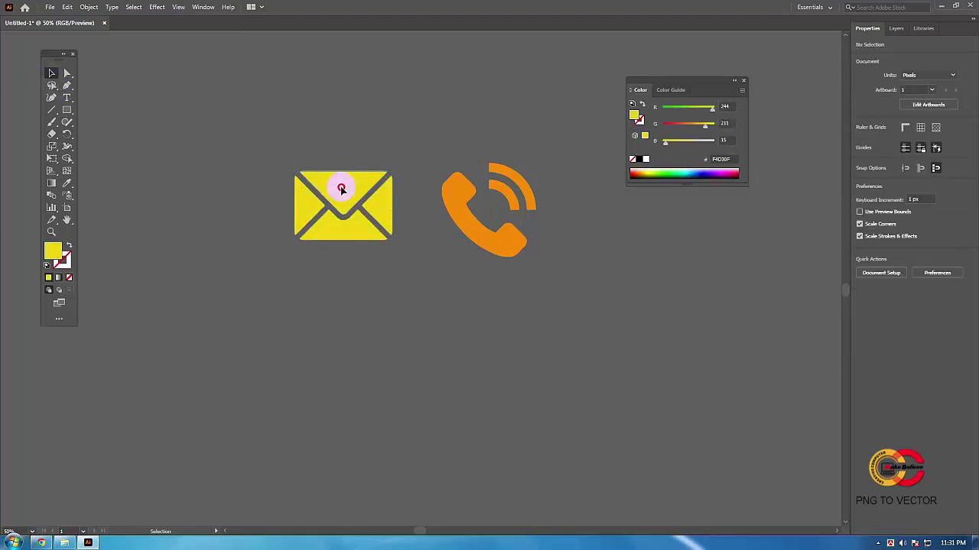
drag(354, 182, 318, 191)
drag(470, 205, 406, 205)
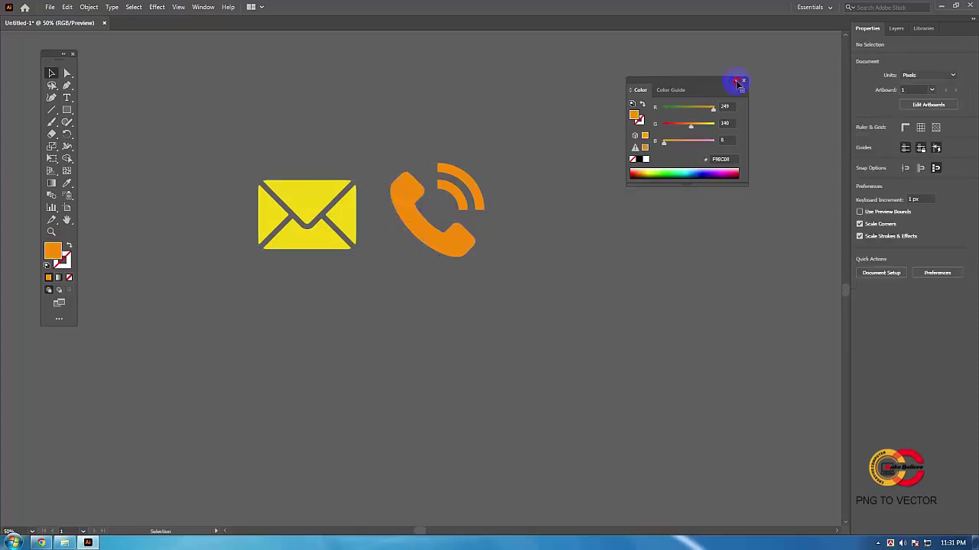
click(737, 81)
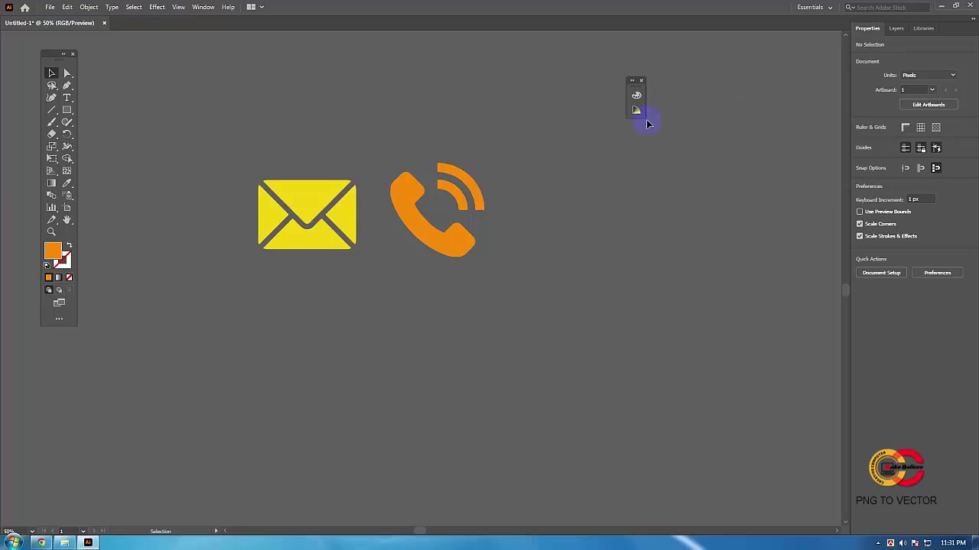
click(436, 183)
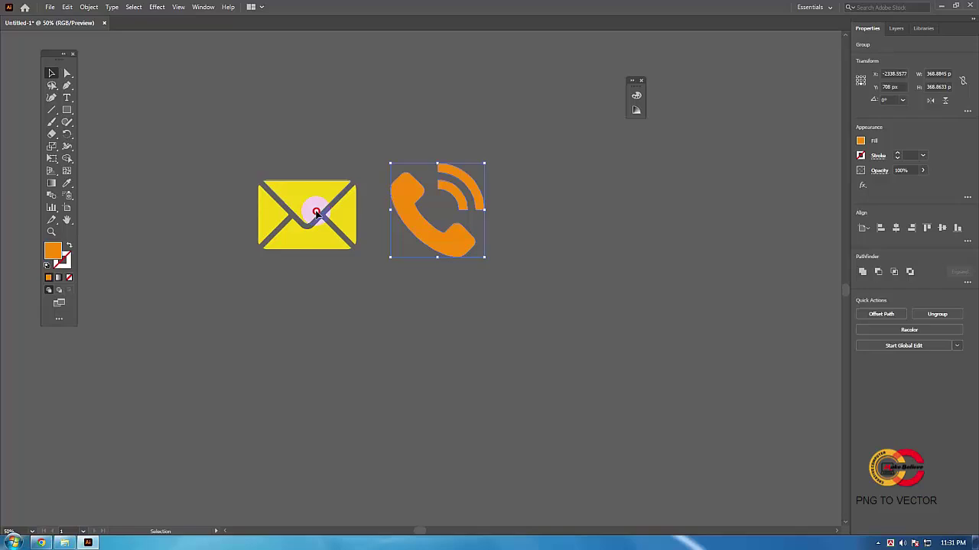
click(499, 175)
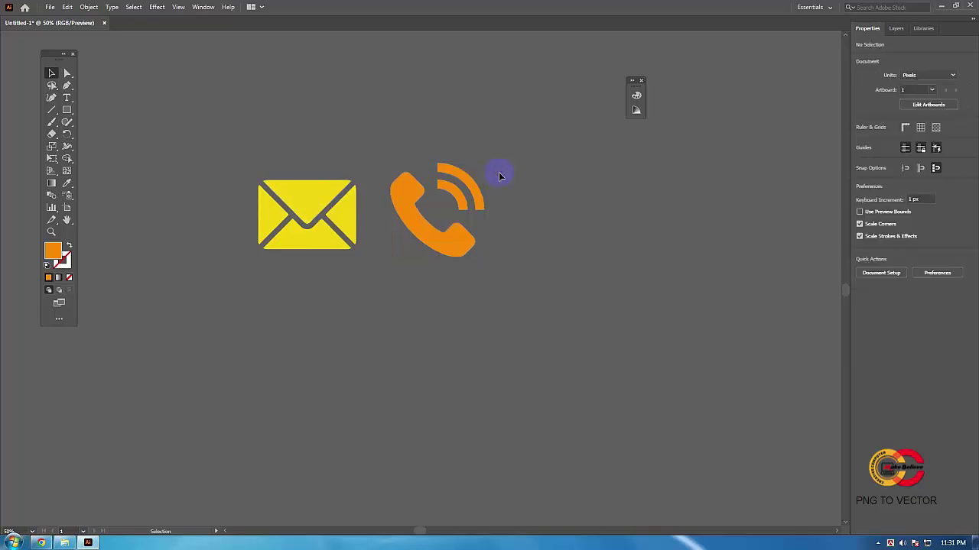
click(429, 190)
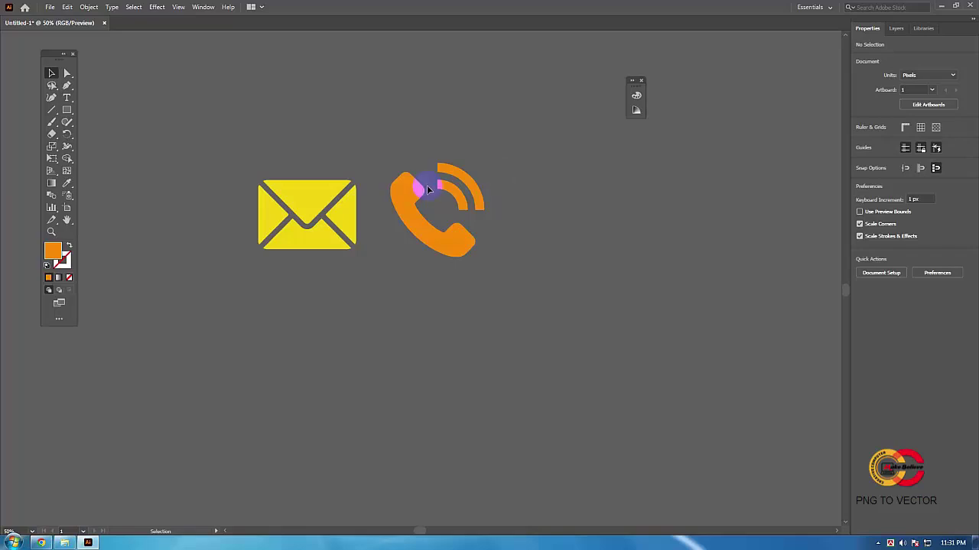
click(502, 172)
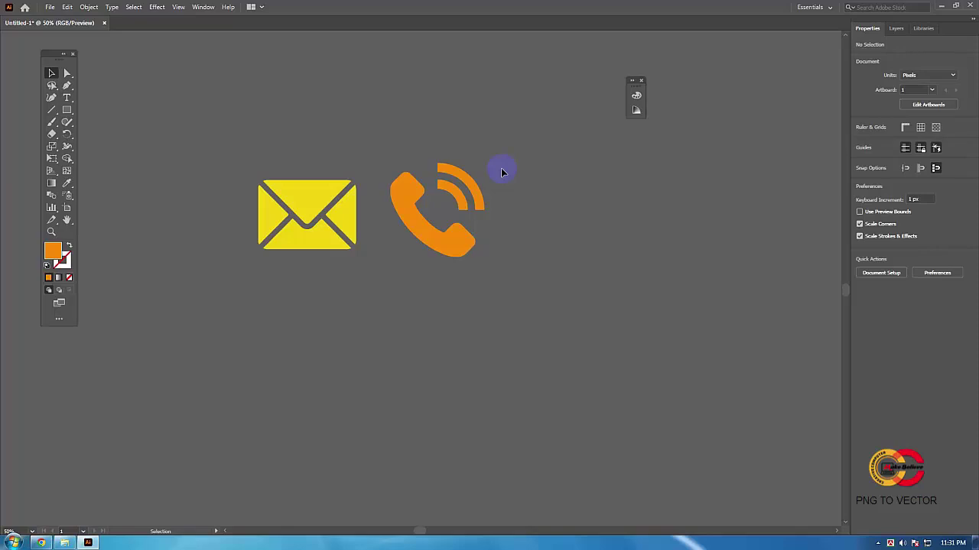